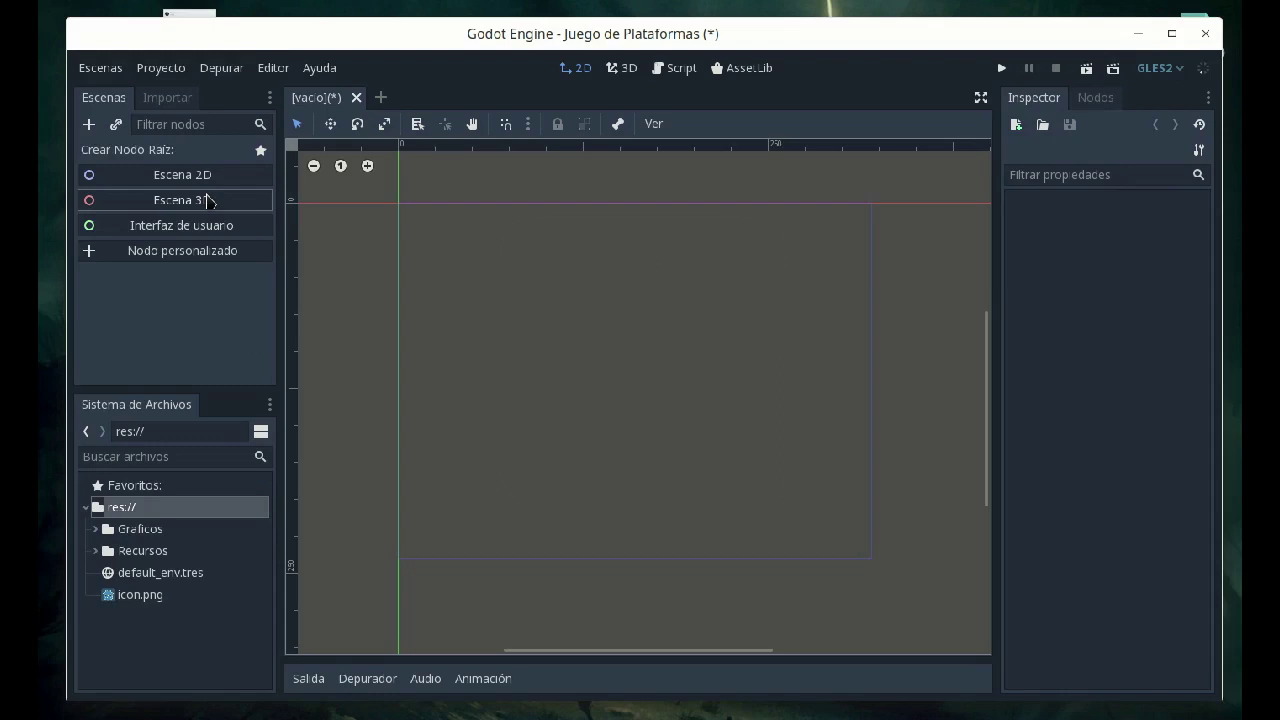
# Start the scene with a Node2D root and create a Niveles folder under res://
pyautogui.click(208, 180)
pyautogui.click(182, 158)
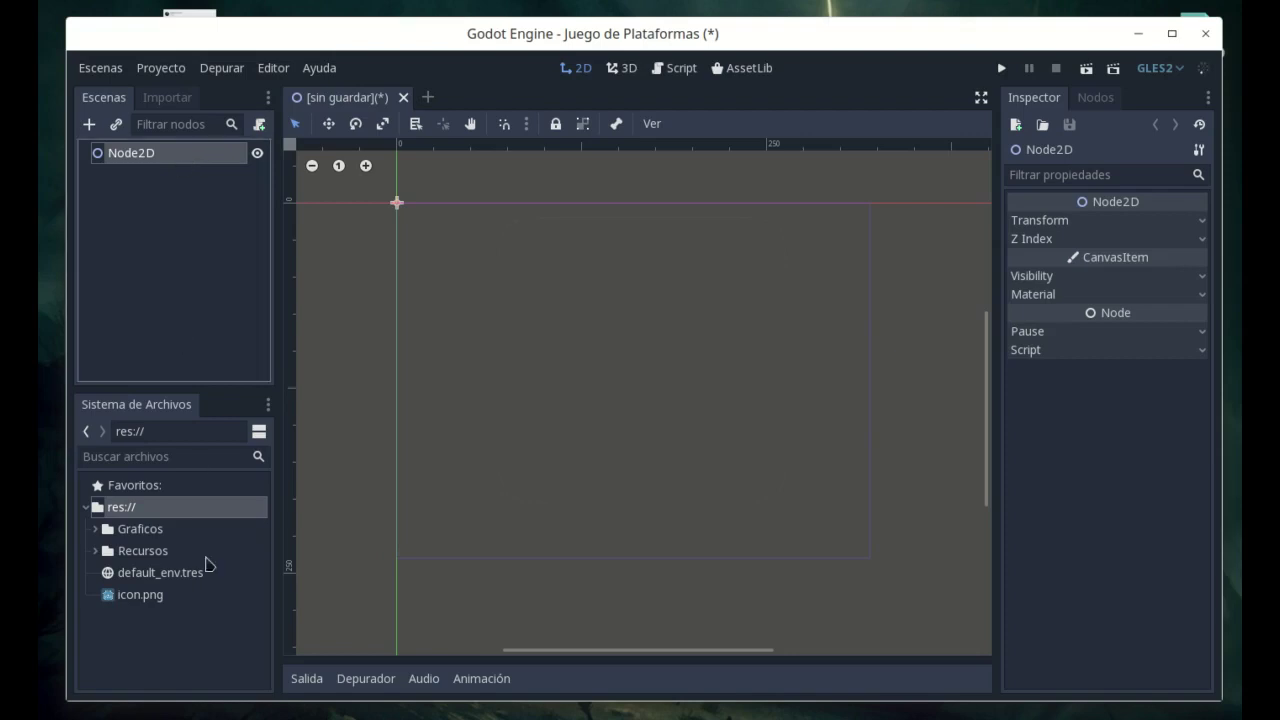
pyautogui.rightClick(160, 515)
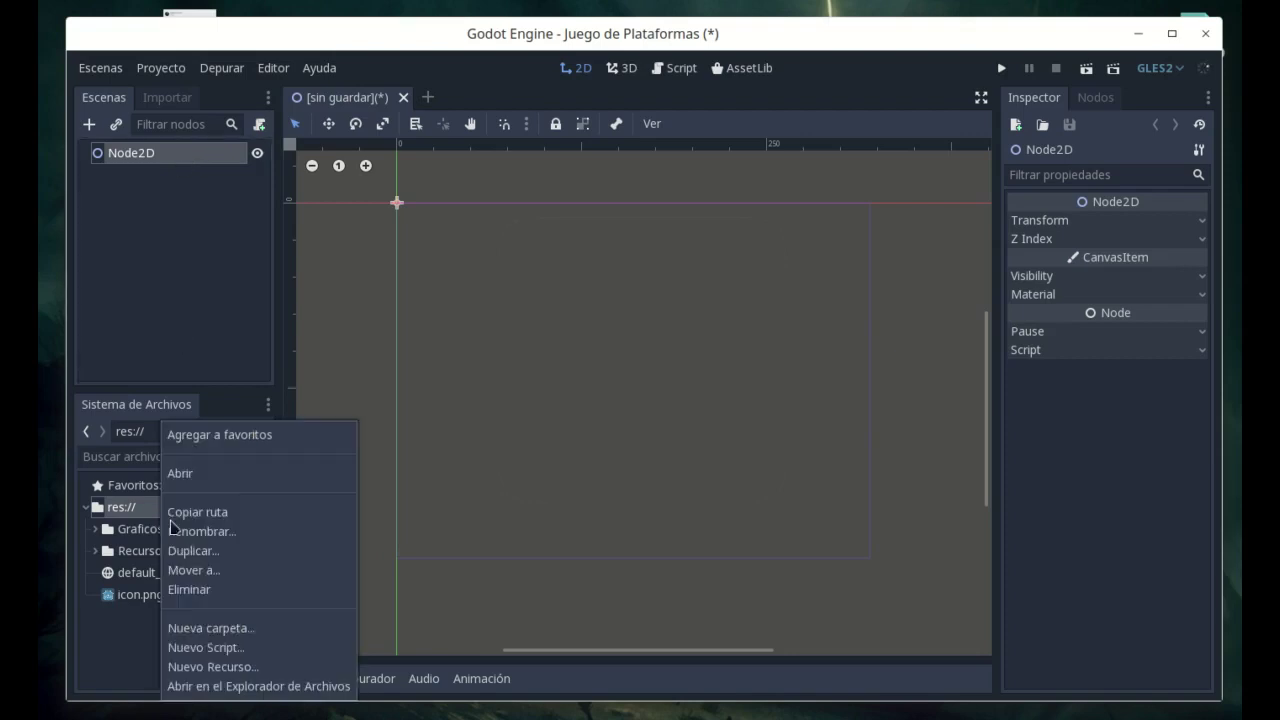
pyautogui.click(218, 628)
pyautogui.write('Niveles')
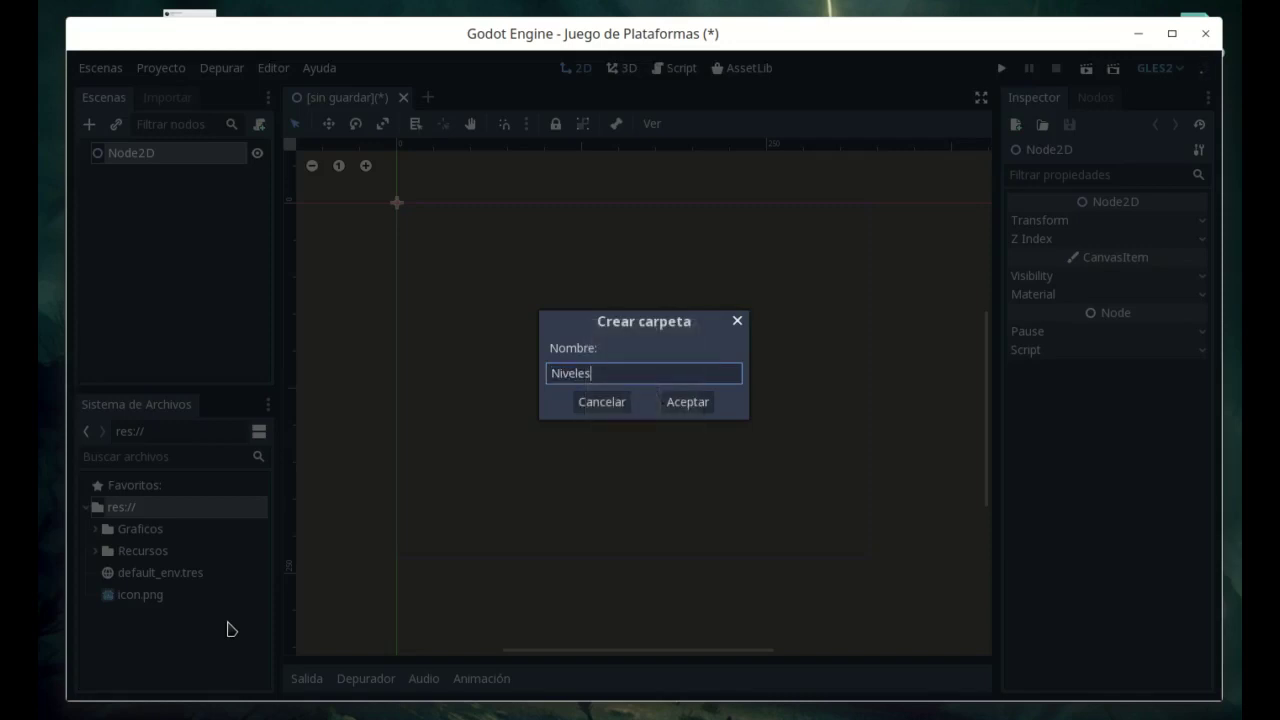
pyautogui.press('Return')
pyautogui.click(208, 560)
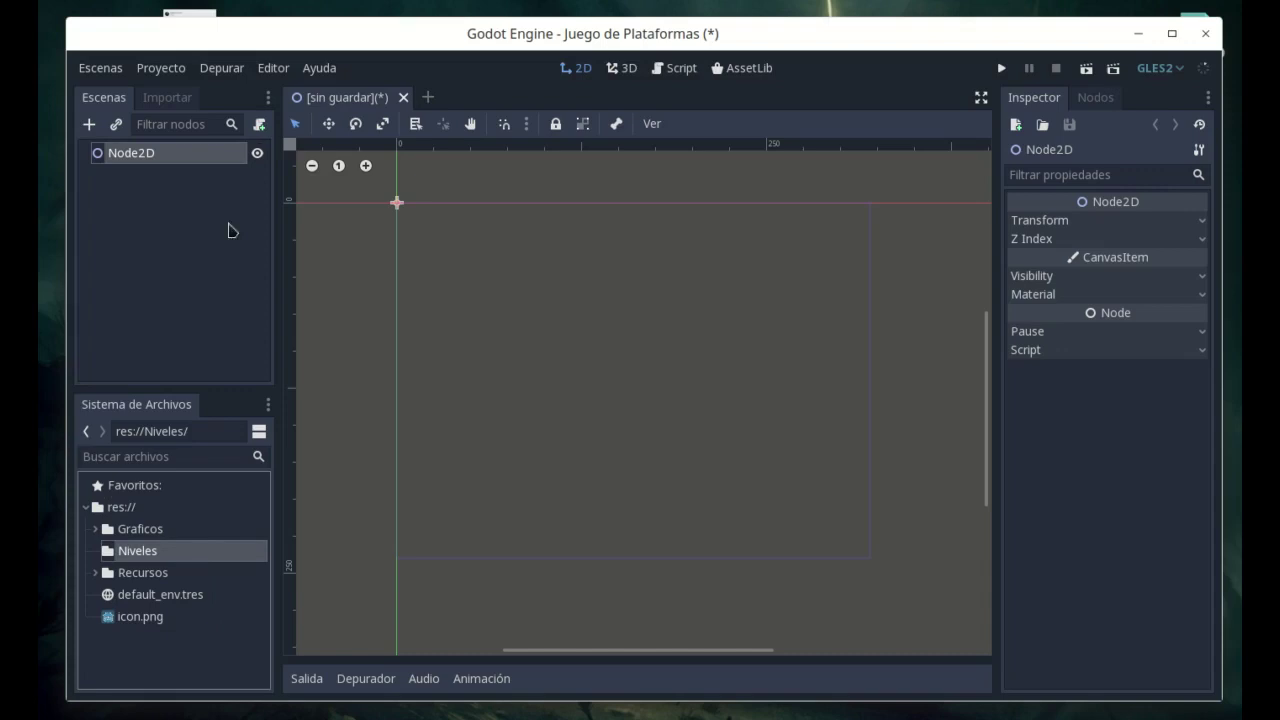
# Rename the root node to Principal
pyautogui.doubleClick(223, 158)
pyautogui.write('Principal')
pyautogui.press('Return')
# Add a Node2D child named Tilemaps under Principal
pyautogui.click(89, 124)
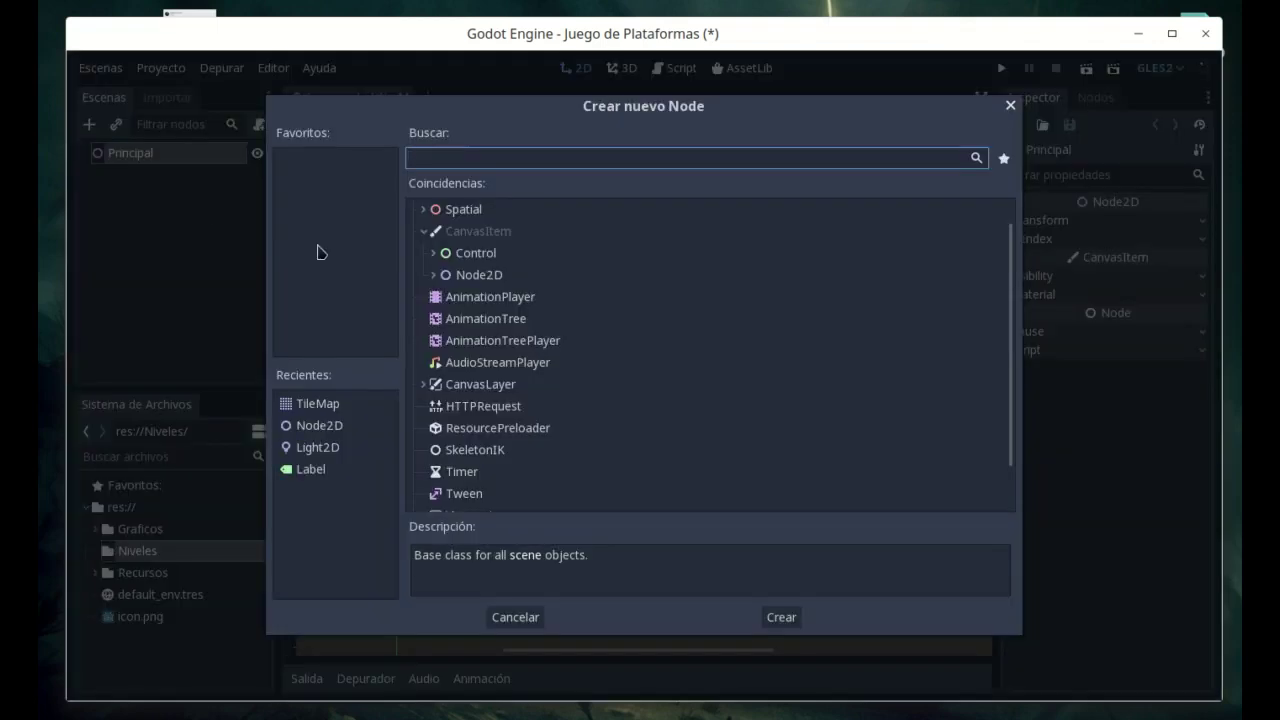
pyautogui.write('Node2D')
pyautogui.press('Return')
pyautogui.press('F2')
pyautogui.write('Tilemaps')
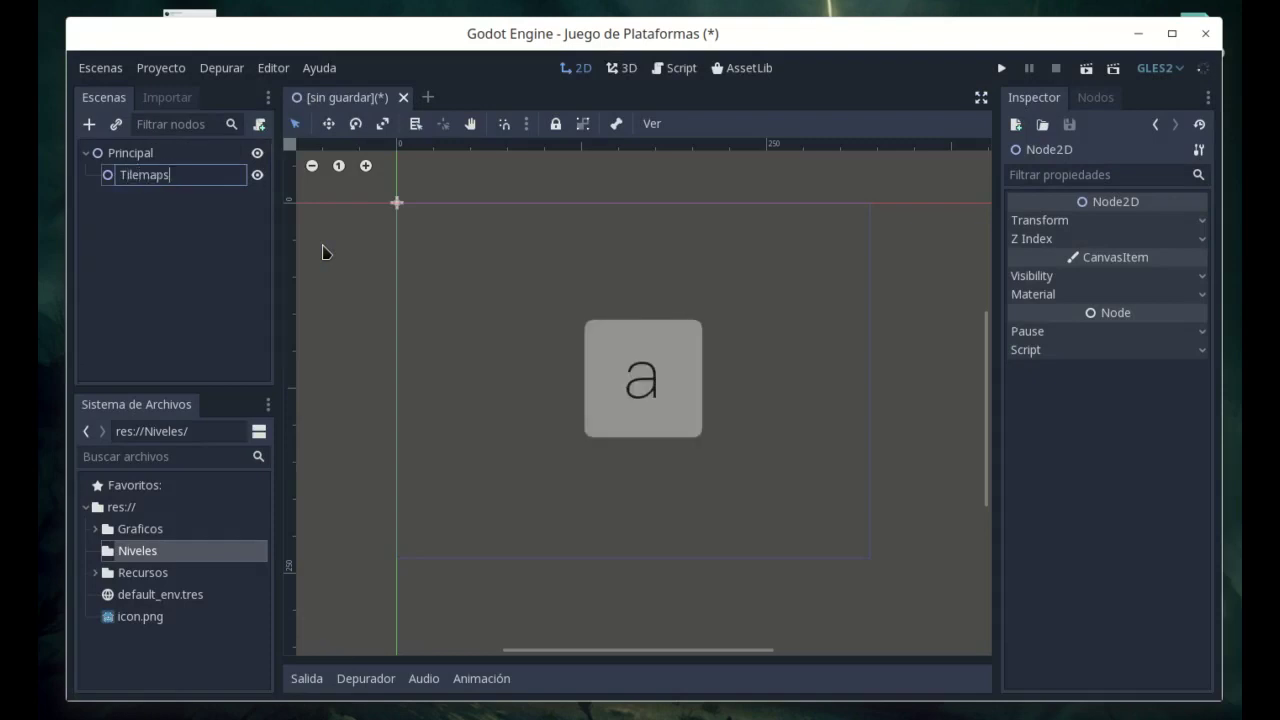
pyautogui.press('Return')
# Add a TileMap node as a child of Tilemaps
pyautogui.rightClick(222, 182)
pyautogui.click(240, 197)
pyautogui.write('T')
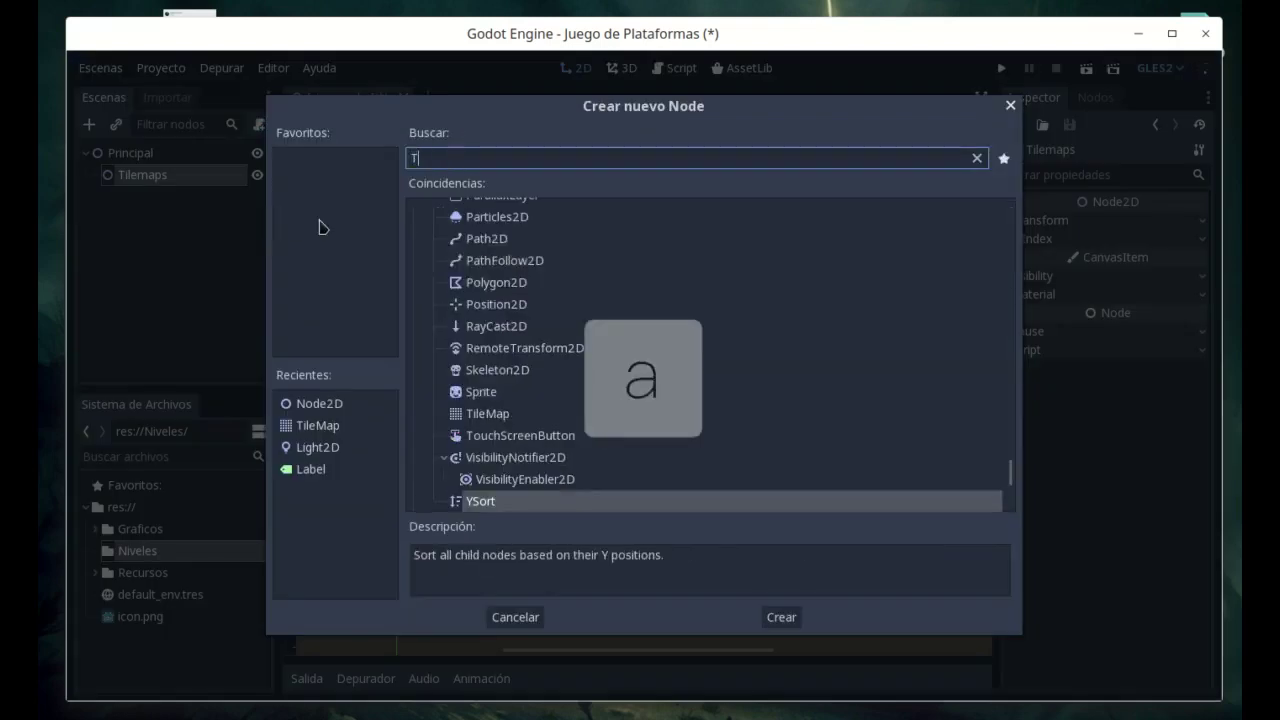
pyautogui.write('ilemap')
pyautogui.press('Return')
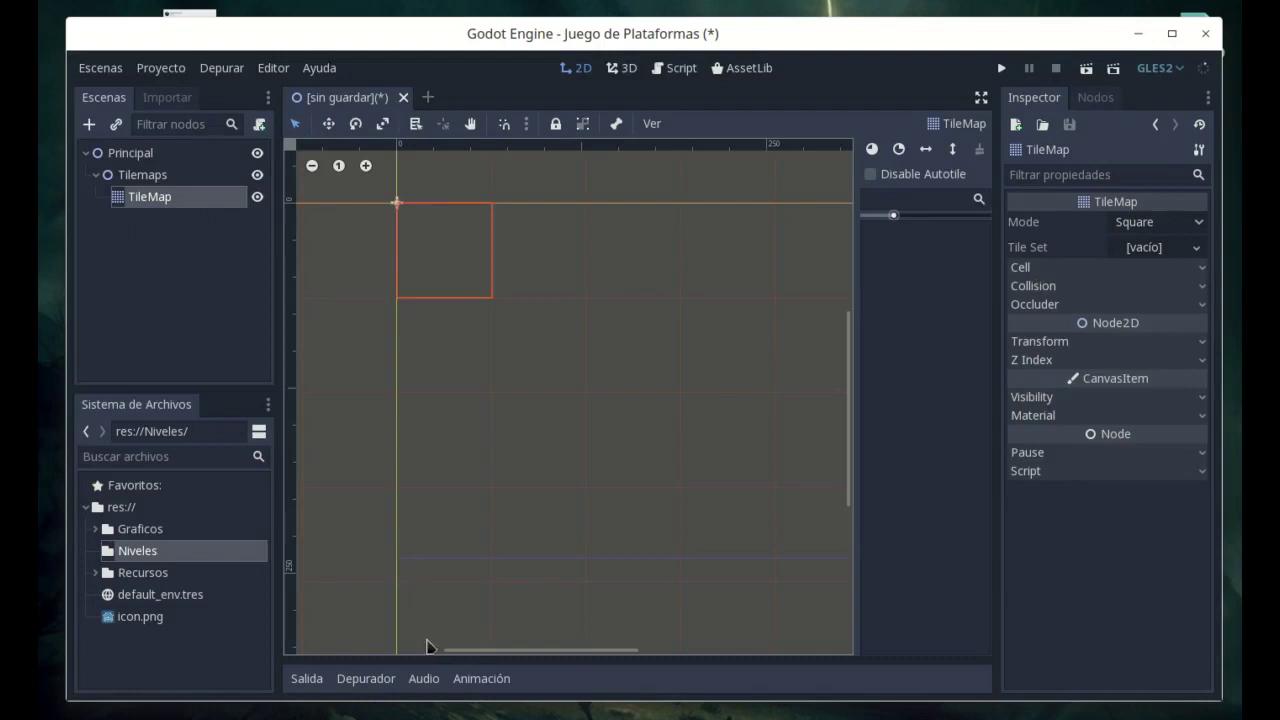
# Drag tiles.tres from the FileSystem into the TileMap's Tile Set field
pyautogui.click(1034, 286)
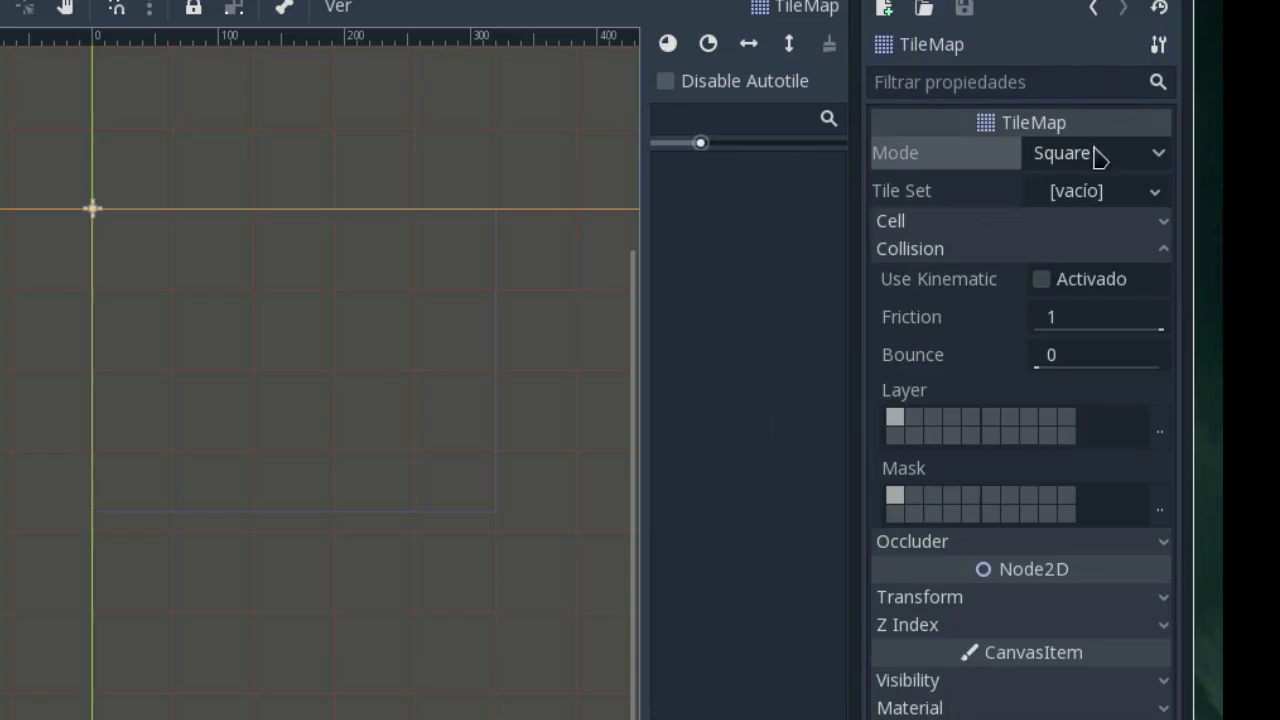
pyautogui.click(1100, 197)
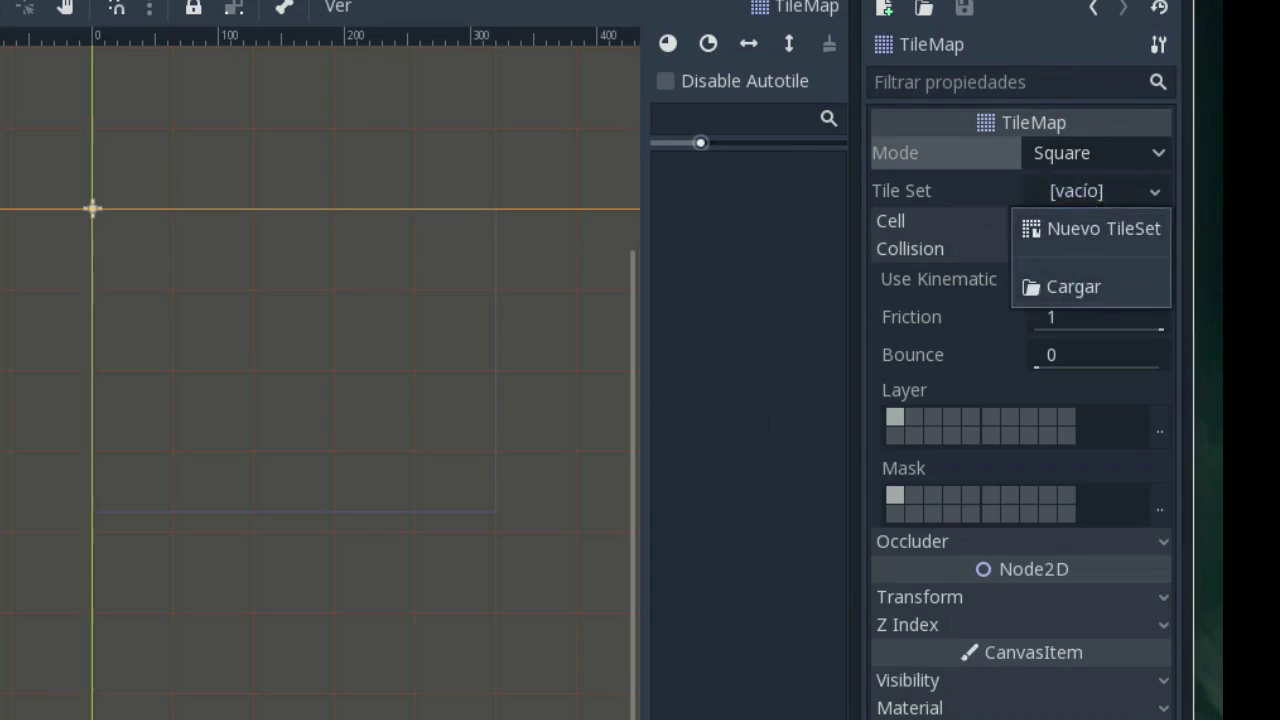
pyautogui.press('Escape')
pyautogui.moveTo(360, 428); pyautogui.dragTo(1047, 208)
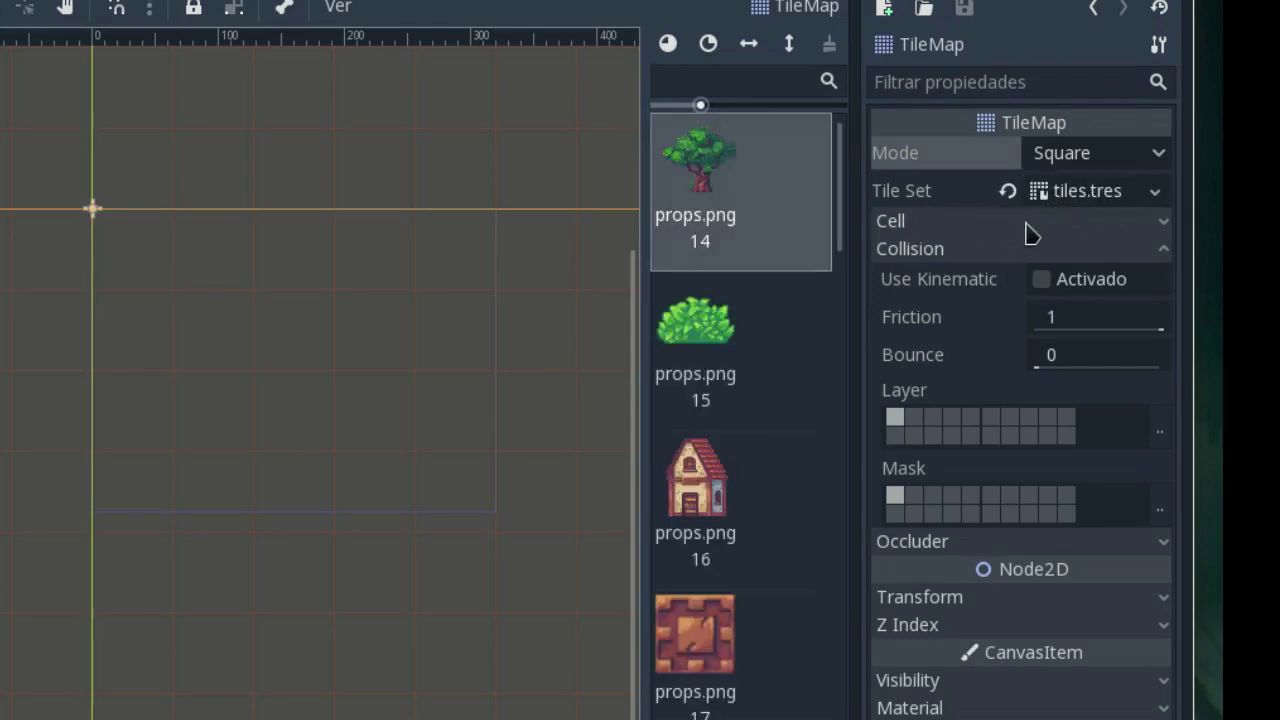
# Set the TileMap cell size to 16 × 16
pyautogui.click(955, 228)
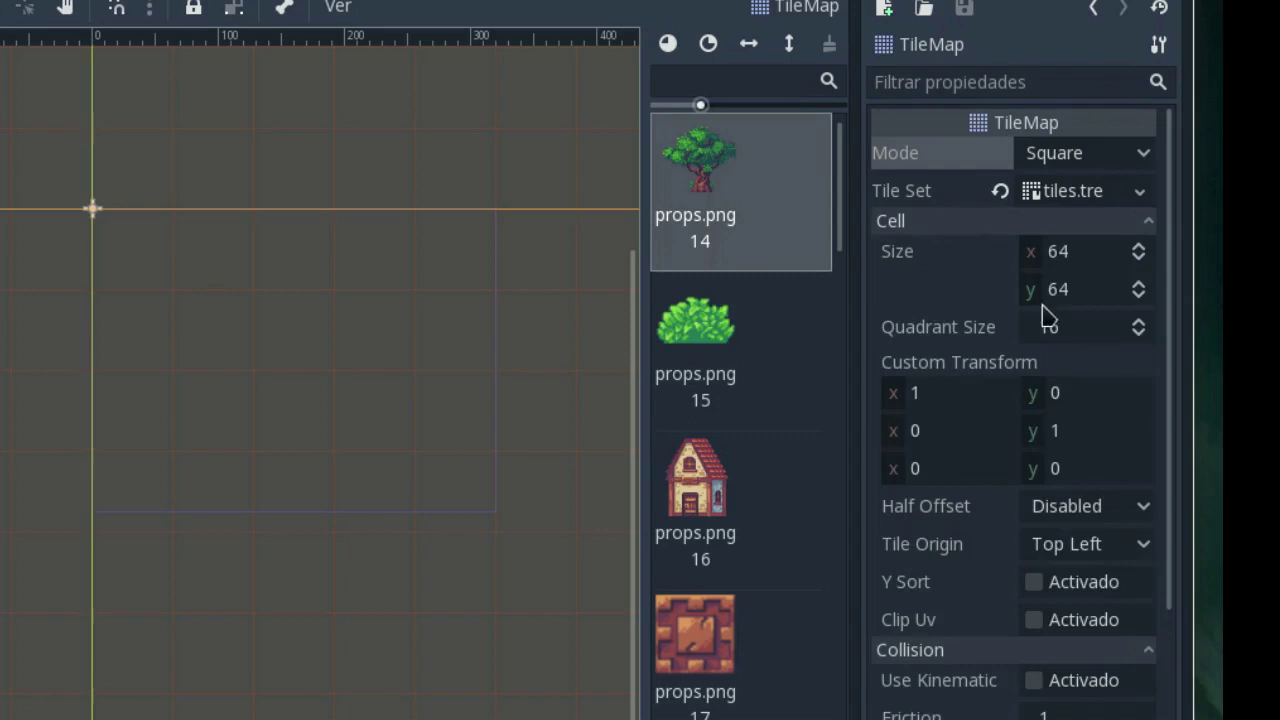
pyautogui.click(1085, 258)
pyautogui.write('1')
pyautogui.press('Tab')
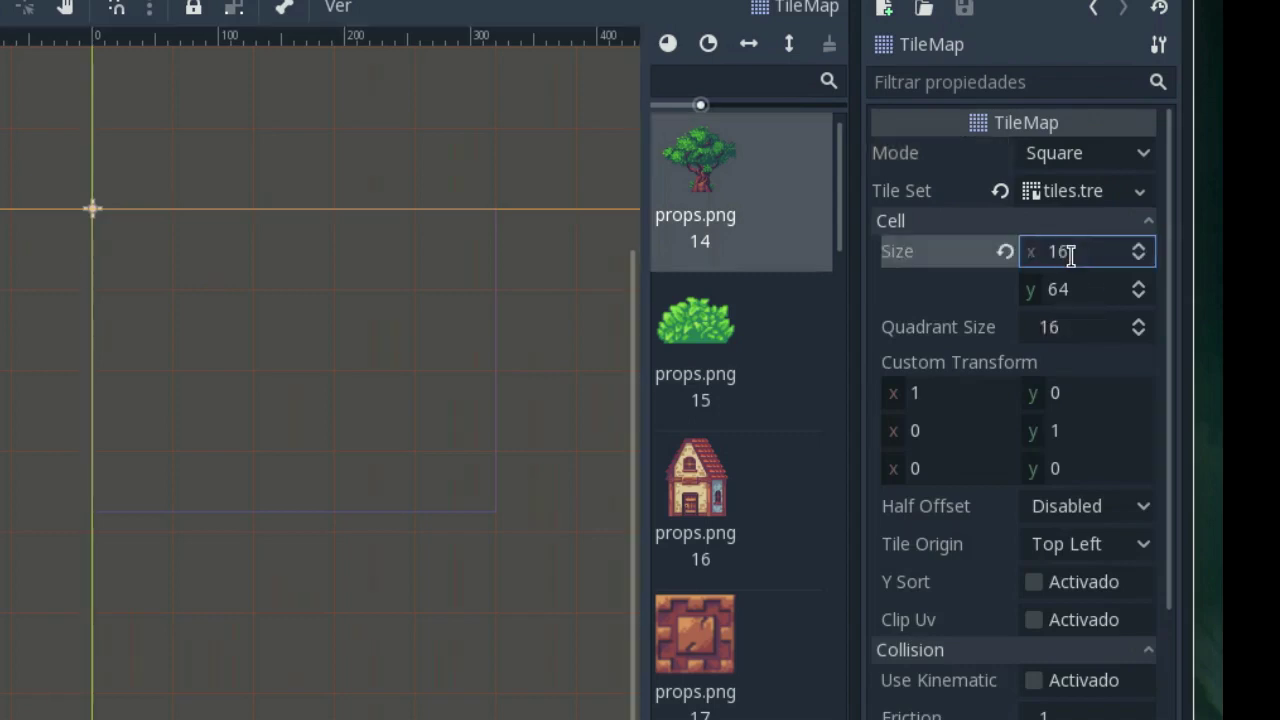
pyautogui.write('16')
pyautogui.press('Return')
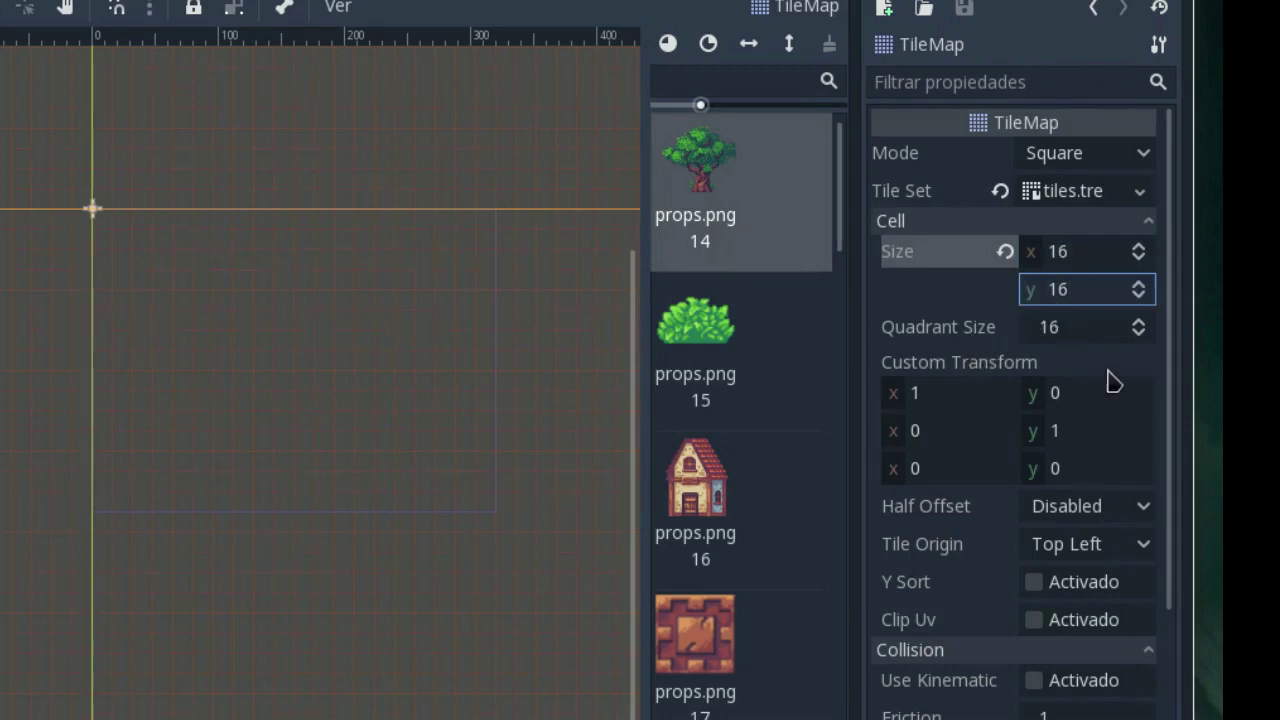
# Review the quadrant size, custom transform and half offset options
pyautogui.click(1093, 340)
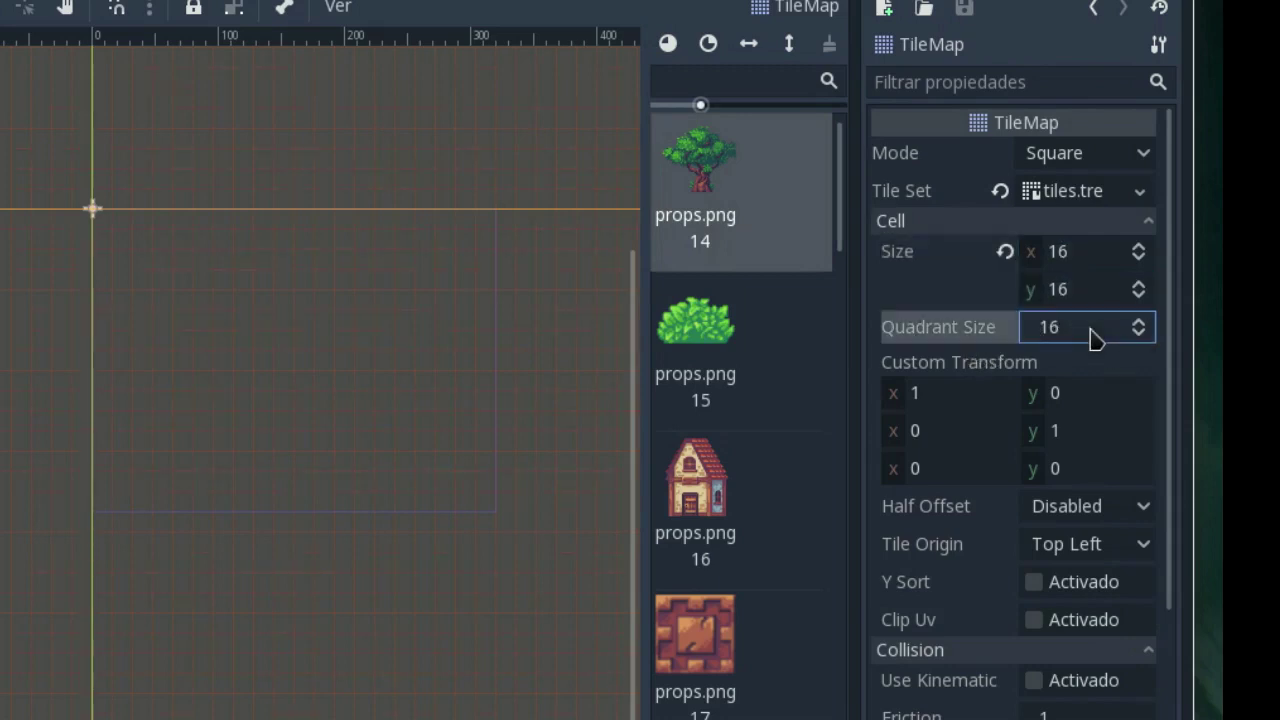
pyautogui.click(965, 400)
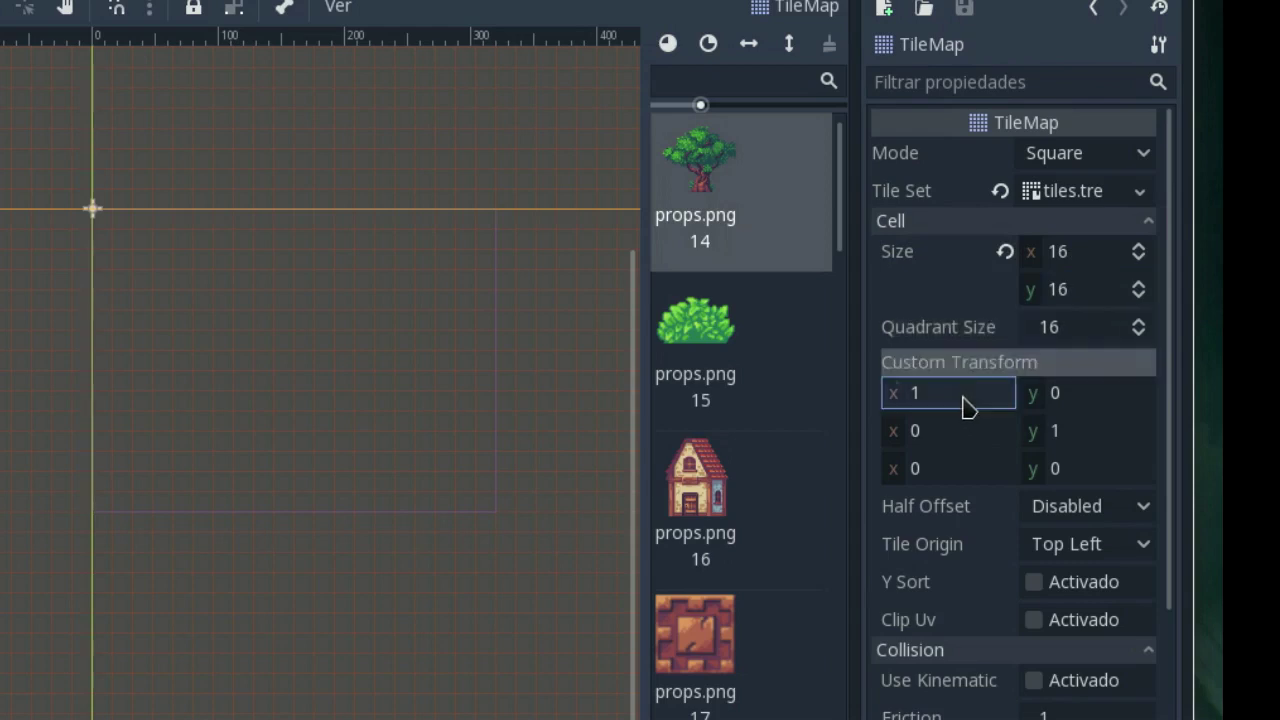
pyautogui.click(1037, 518)
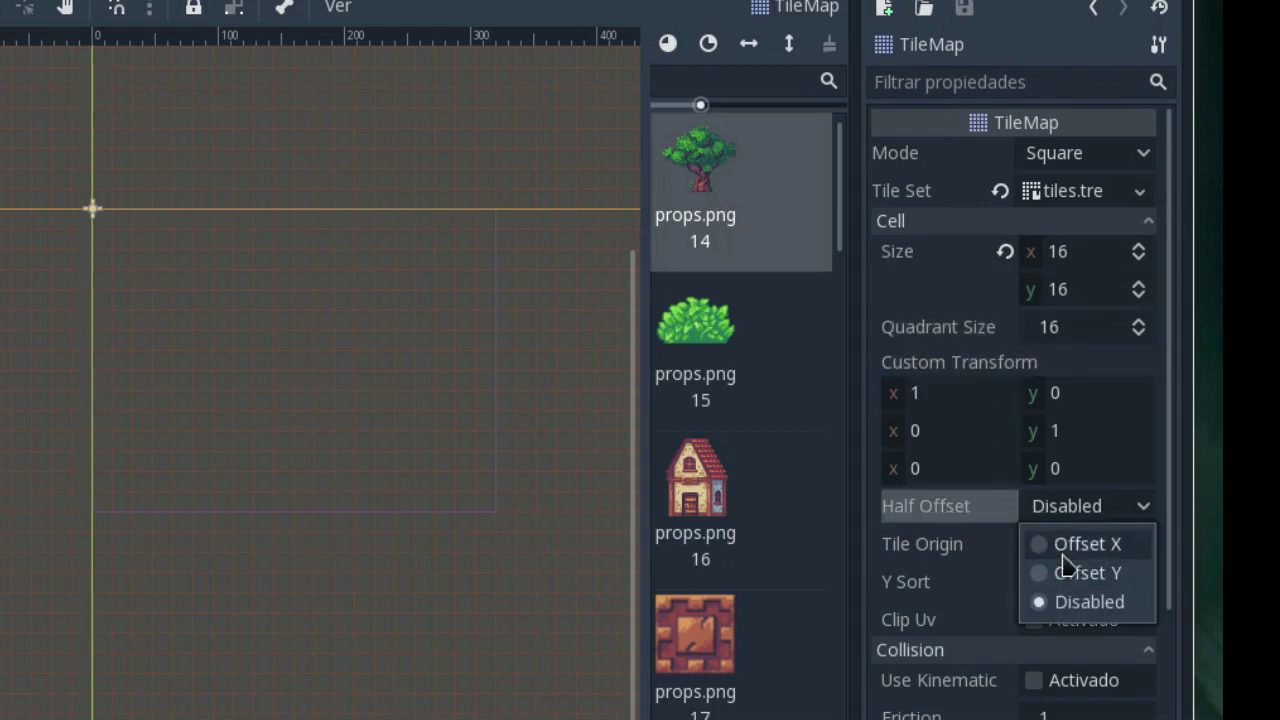
# Try Half Offset X and Y, then set Half Offset back to Disabled
pyautogui.click(1058, 545)
pyautogui.scroll(1, 329, 429)
pyautogui.scroll(2, 327, 430)
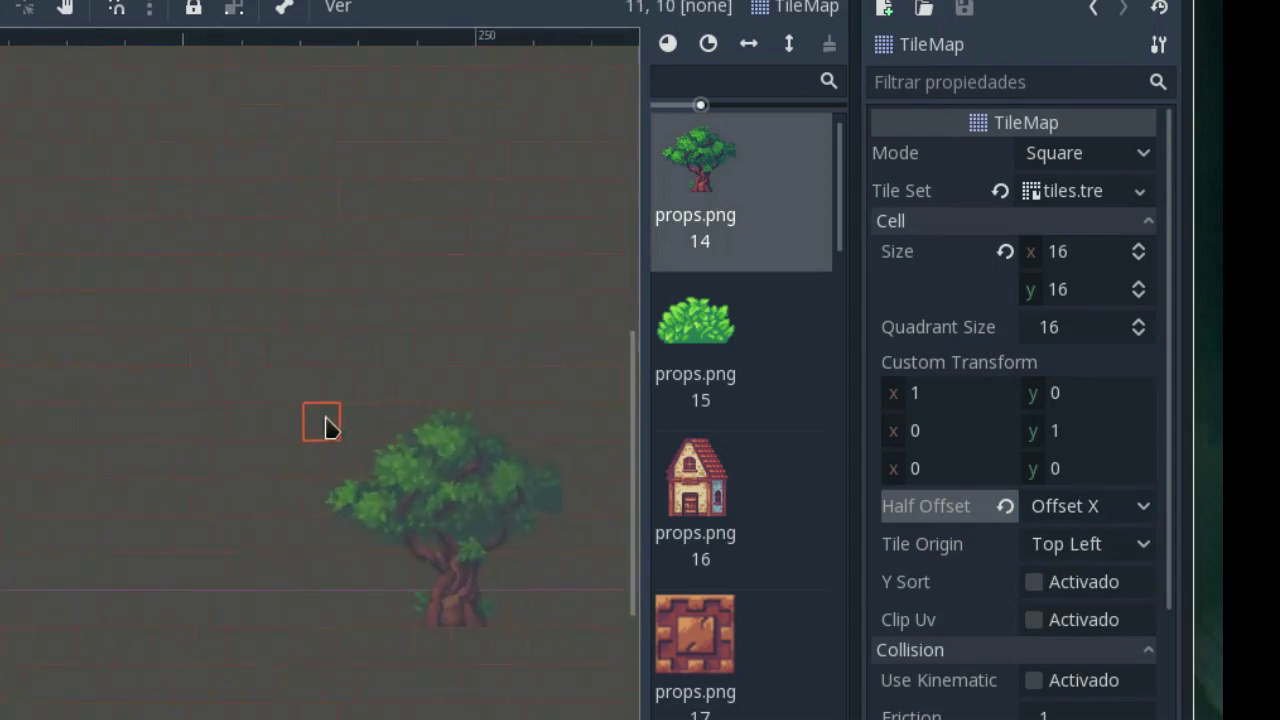
pyautogui.scroll(1, 327, 438)
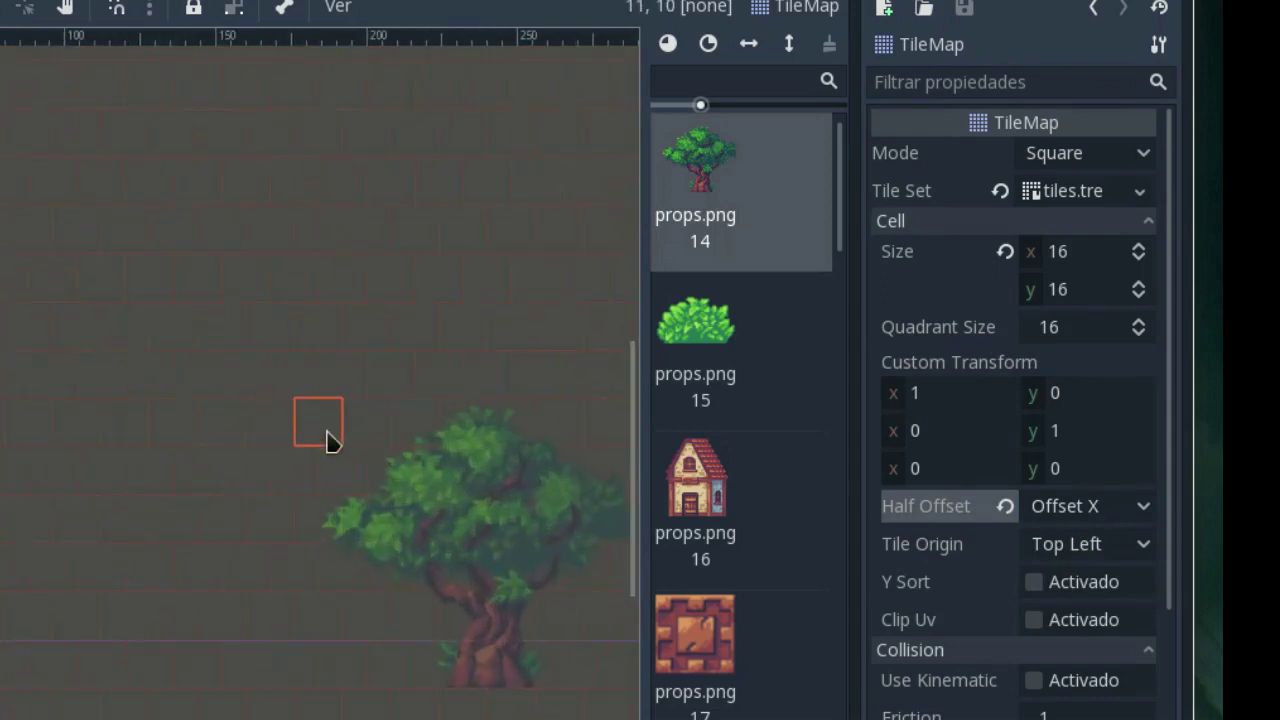
pyautogui.click(1088, 527)
pyautogui.click(1086, 573)
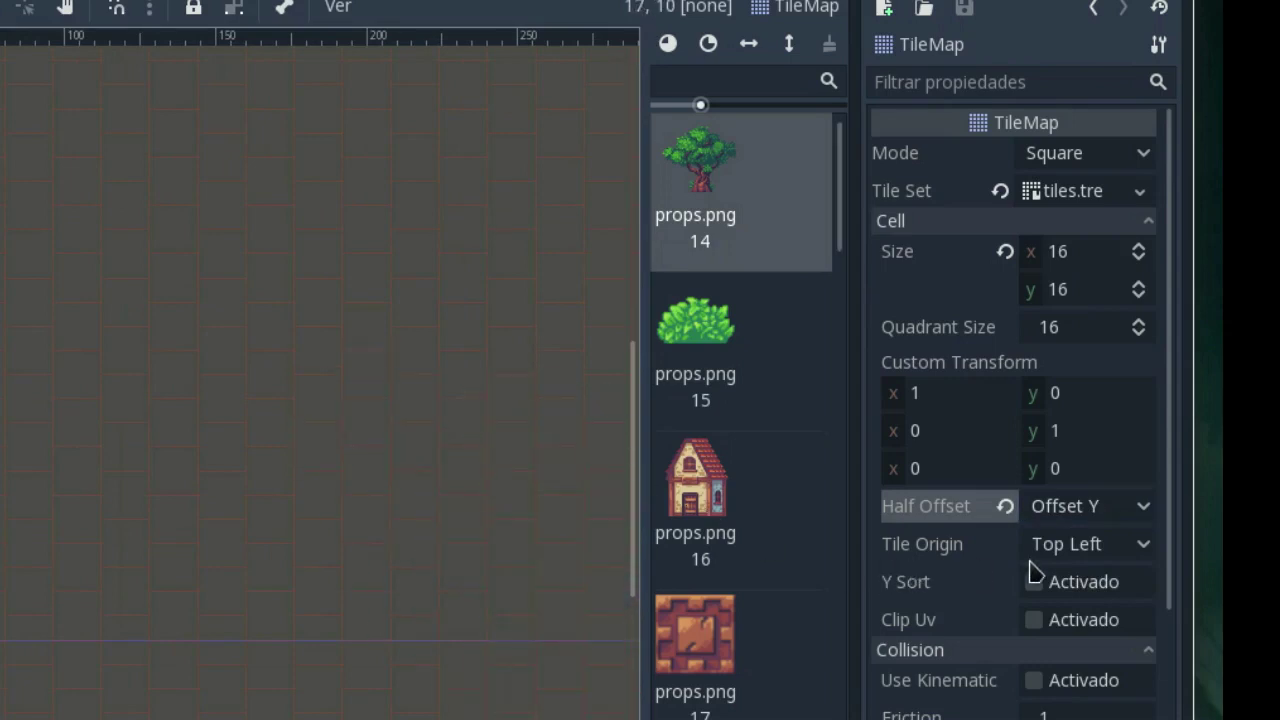
pyautogui.click(1080, 520)
pyautogui.click(1087, 606)
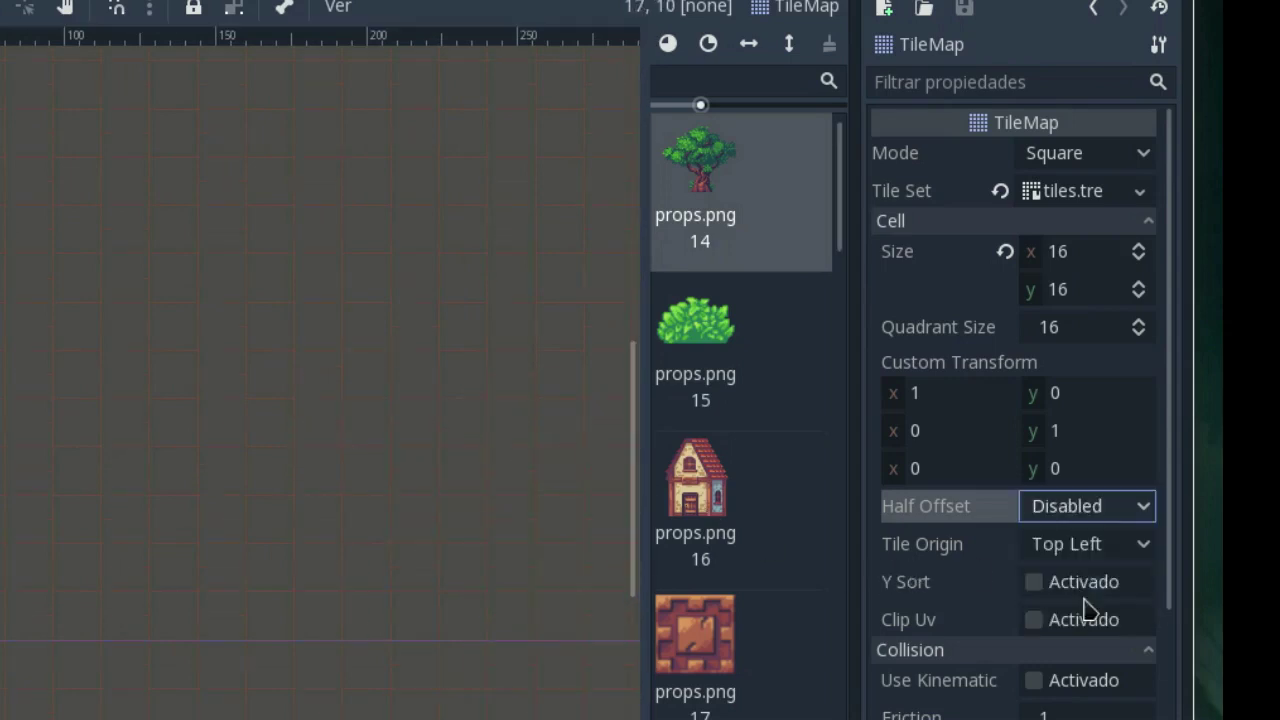
# Try Tile Origin Center, pick the brick block tile, then restore Tile Origin to Top Left
pyautogui.click(1080, 550)
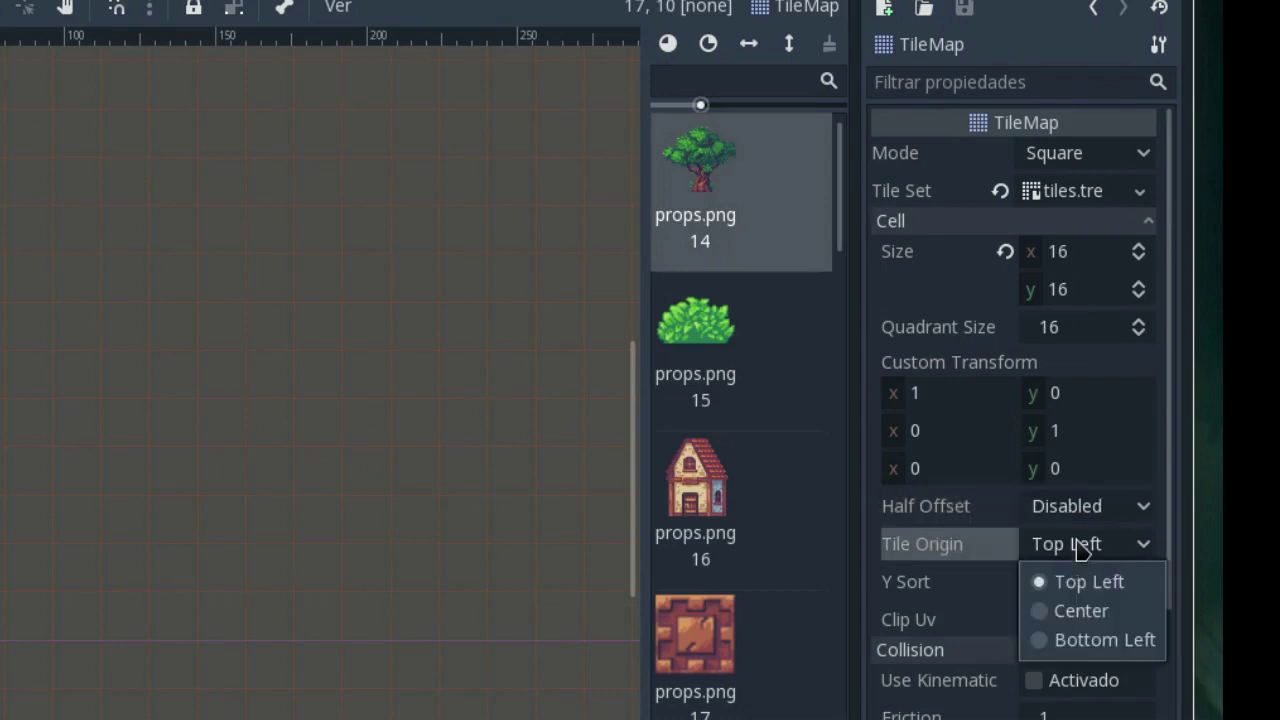
pyautogui.click(1109, 612)
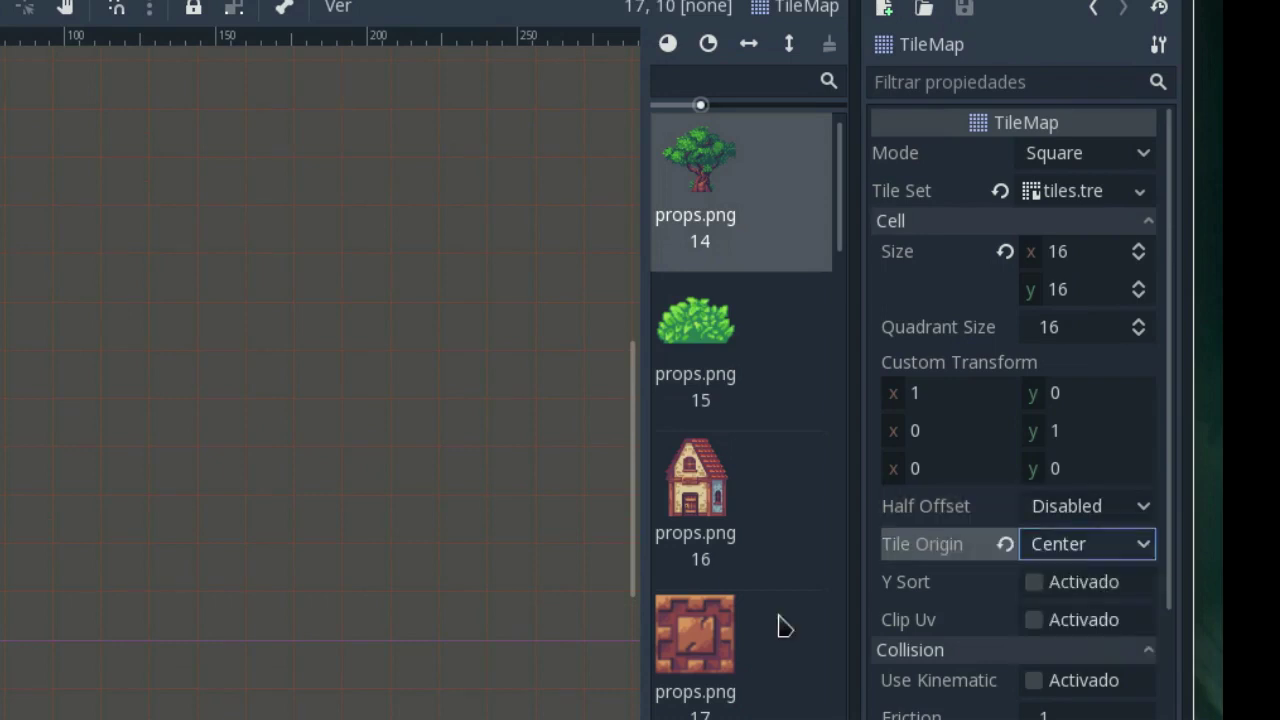
pyautogui.click(676, 665)
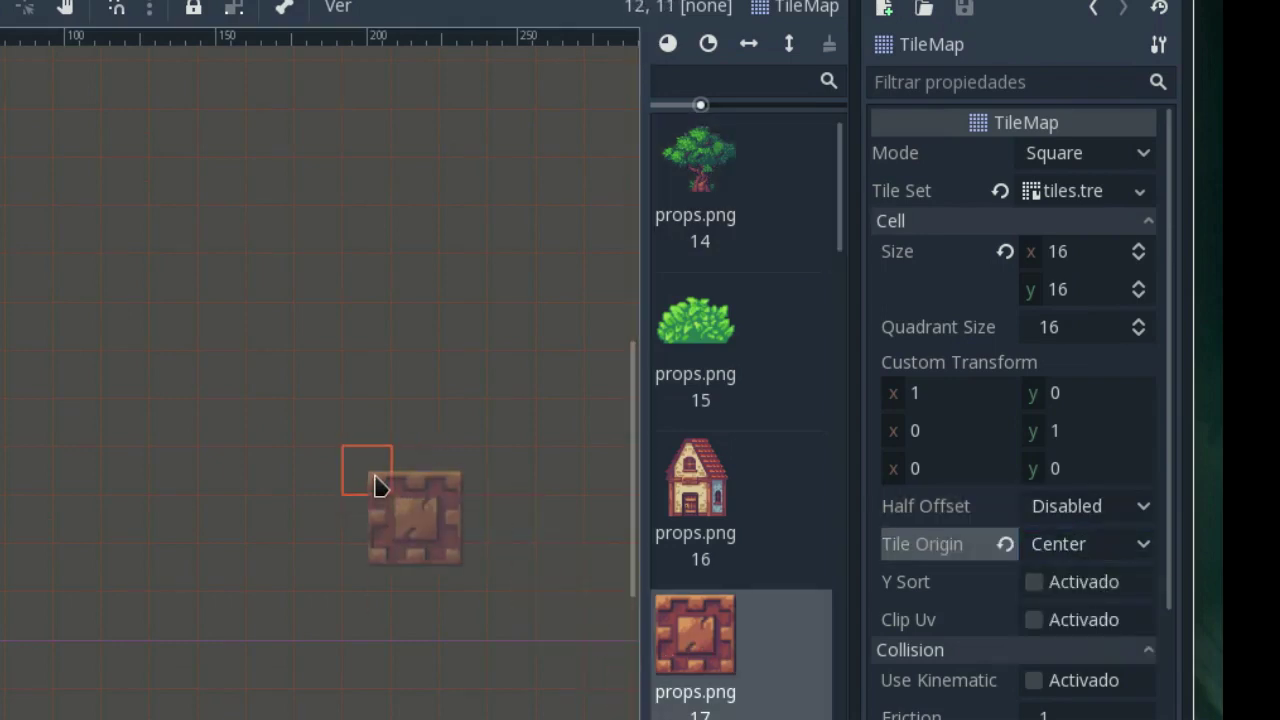
pyautogui.click(1070, 545)
pyautogui.click(1071, 583)
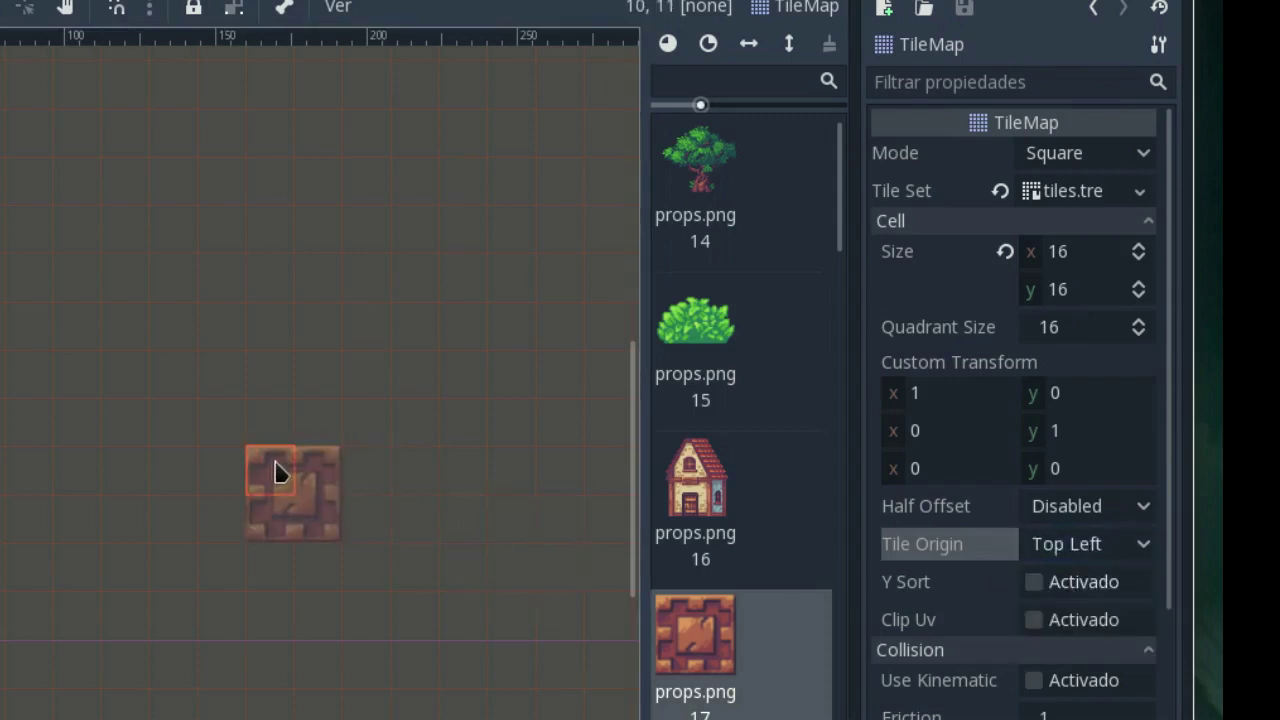
pyautogui.scroll(-3, 928, 582)
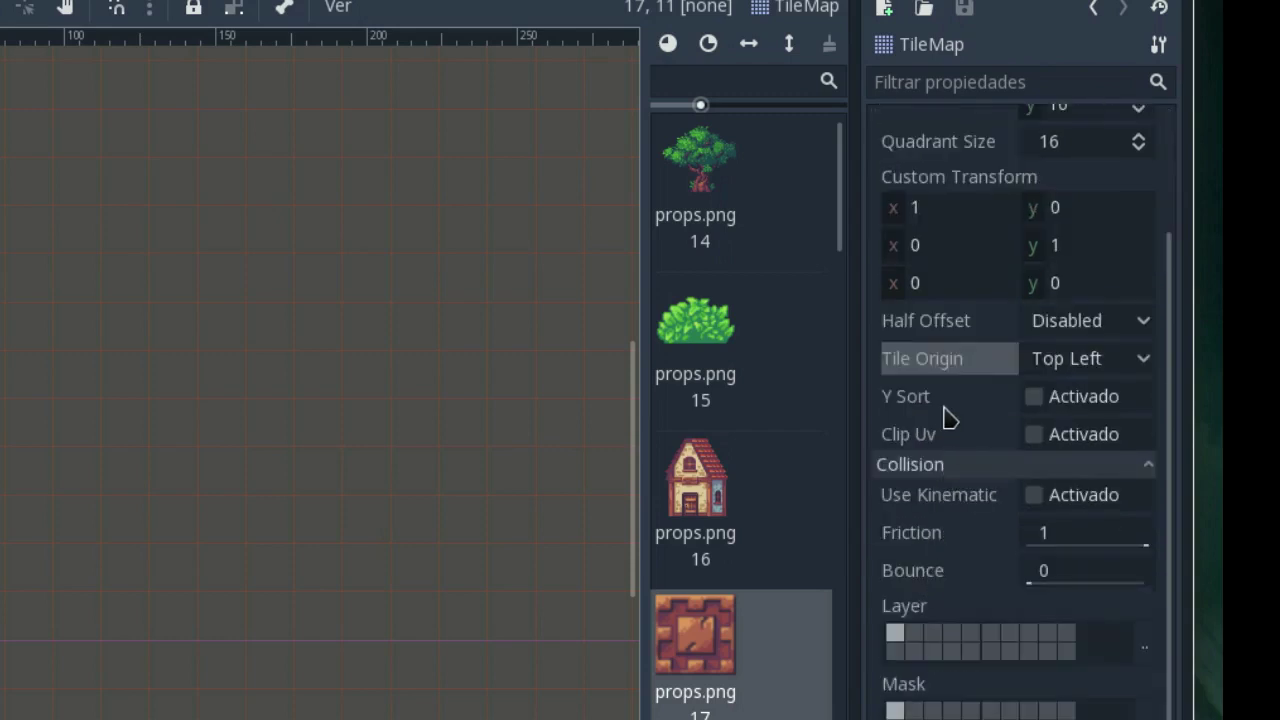
pyautogui.click(1036, 408)
pyautogui.click(1036, 408)
pyautogui.click(1035, 447)
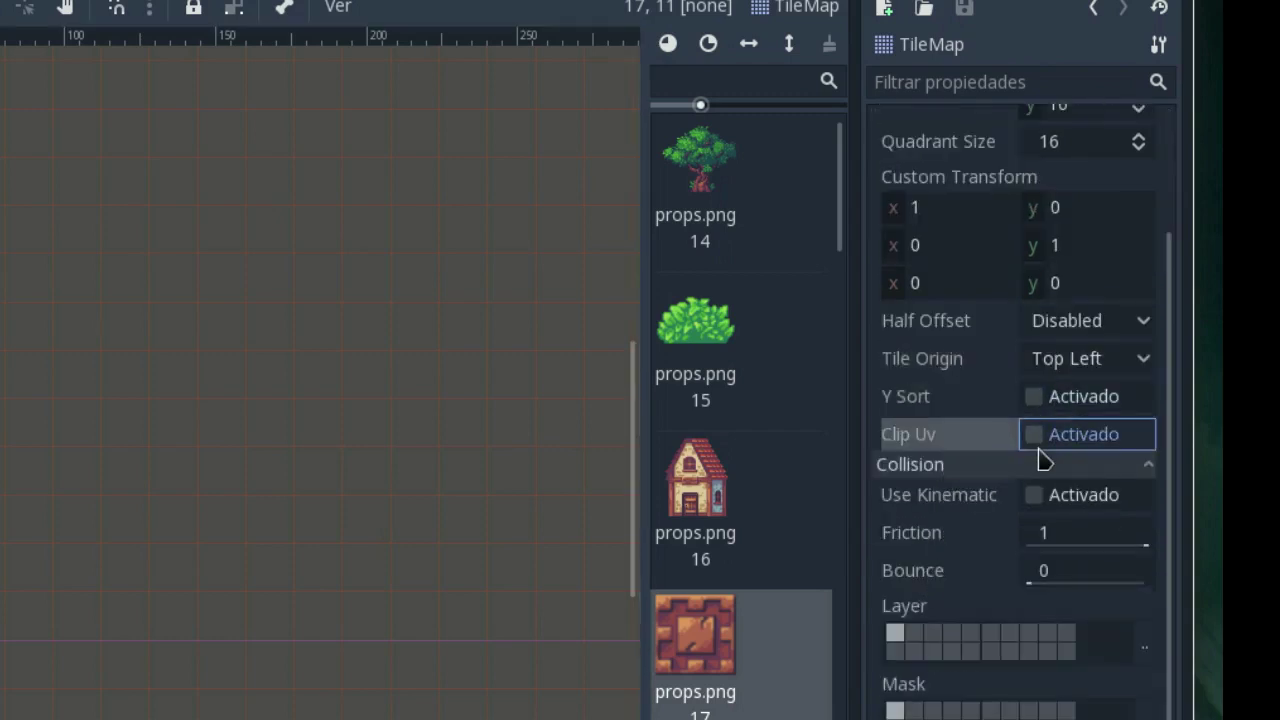
pyautogui.scroll(3, 982, 365)
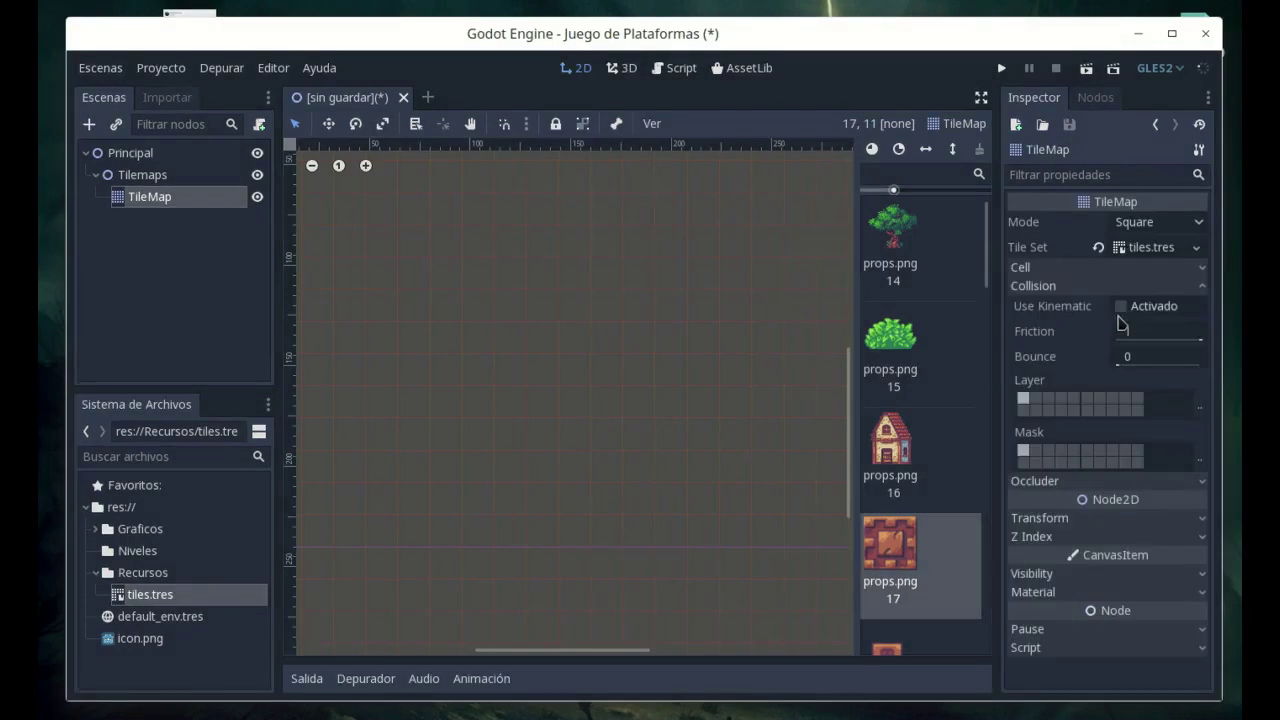
# Enable collision mask bit 2 on the TileMap and collapse the Occluder section
pyautogui.click(1121, 308)
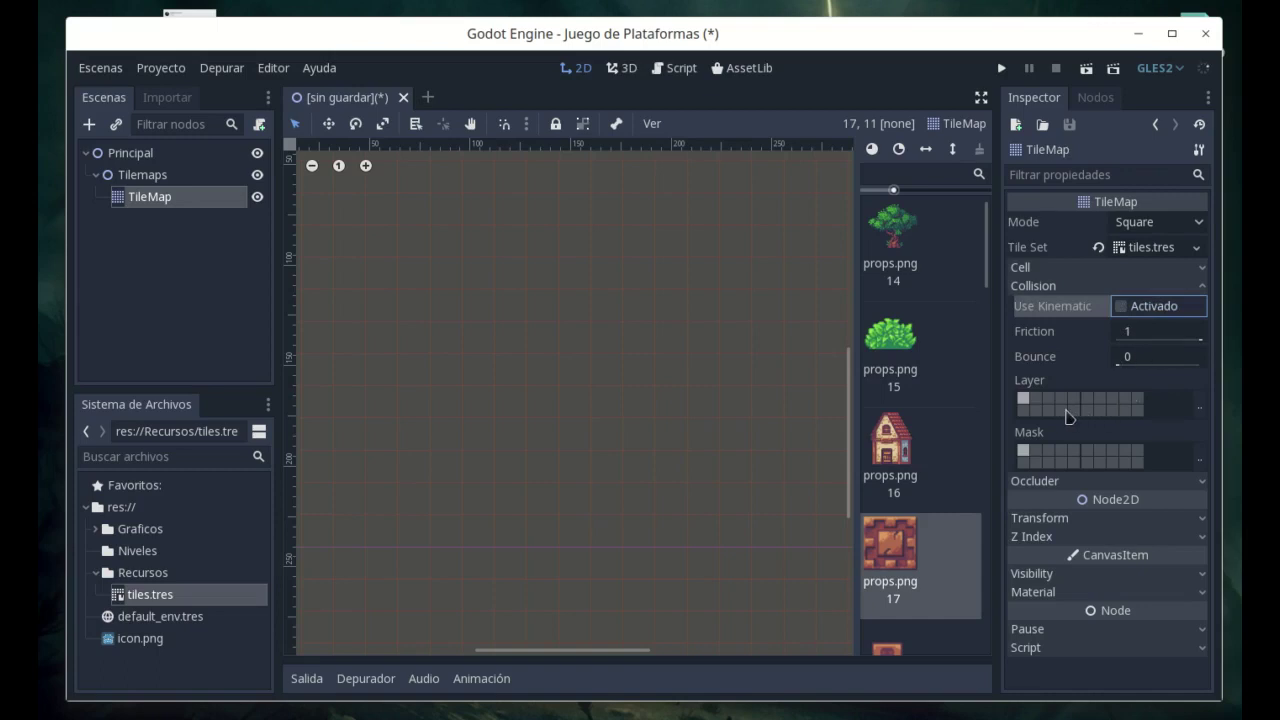
pyautogui.click(1037, 452)
pyautogui.click(1052, 481)
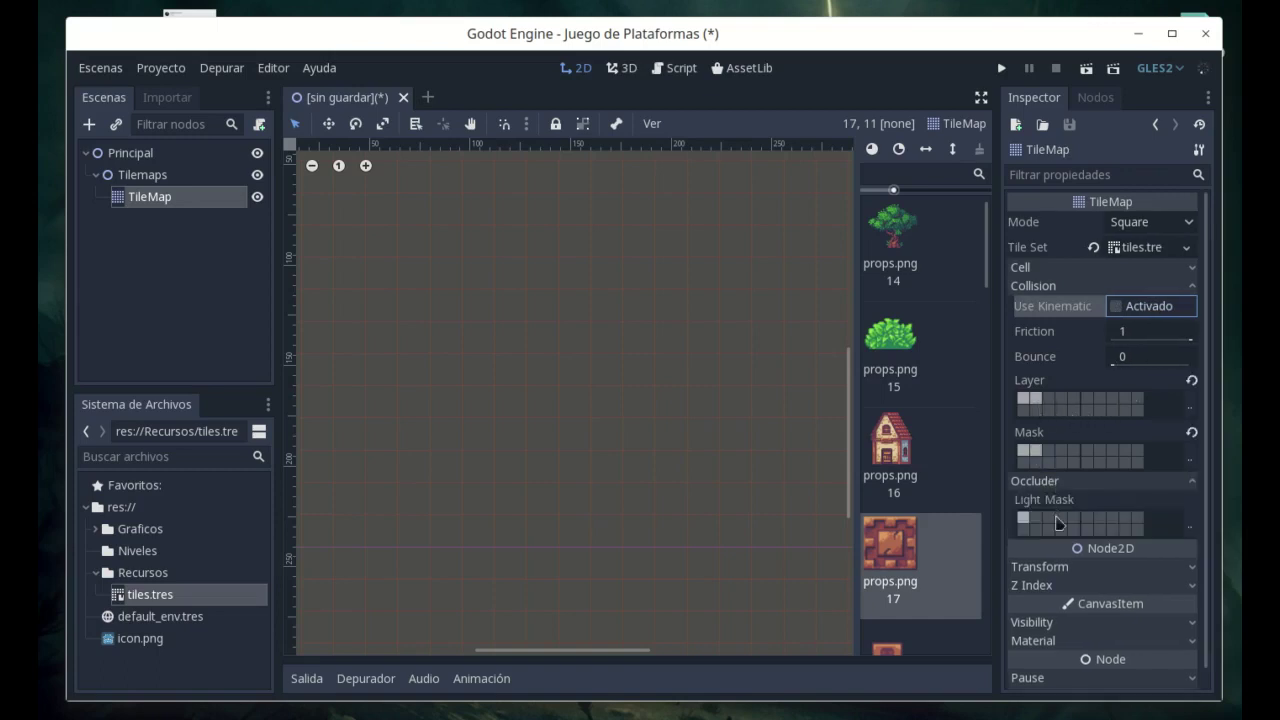
pyautogui.click(1058, 483)
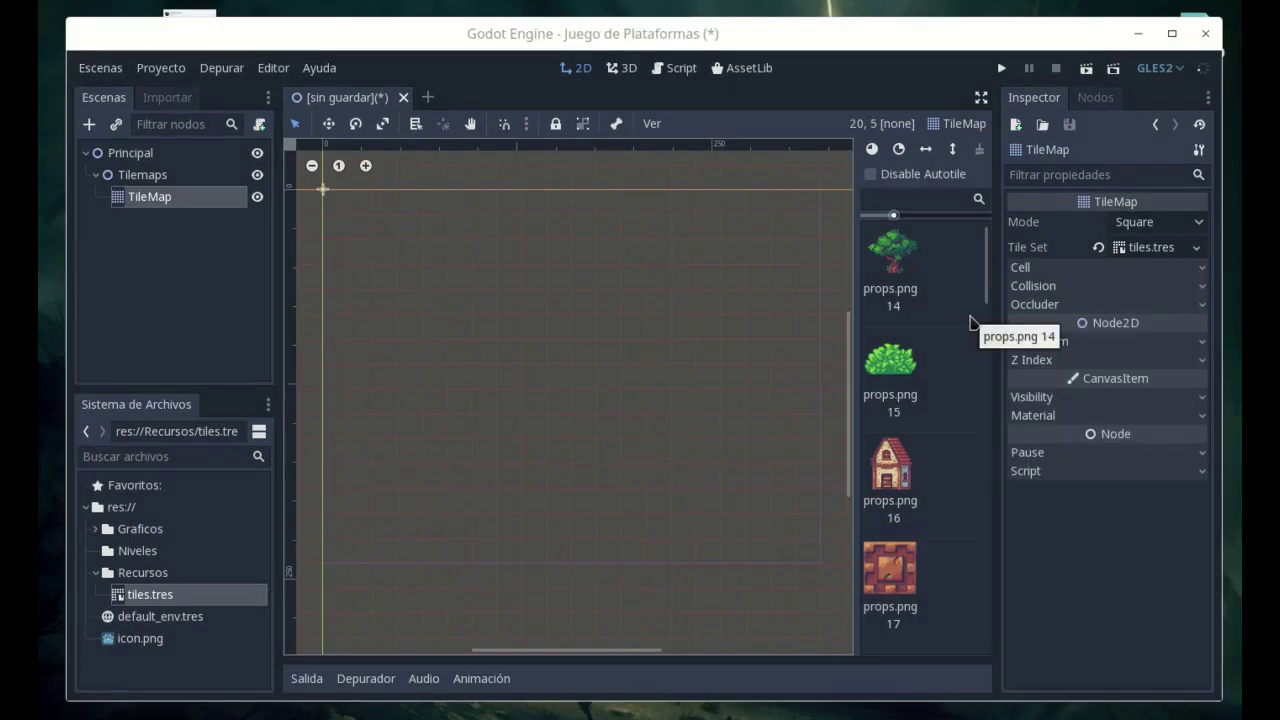
pyautogui.click(923, 388)
pyautogui.click(918, 458)
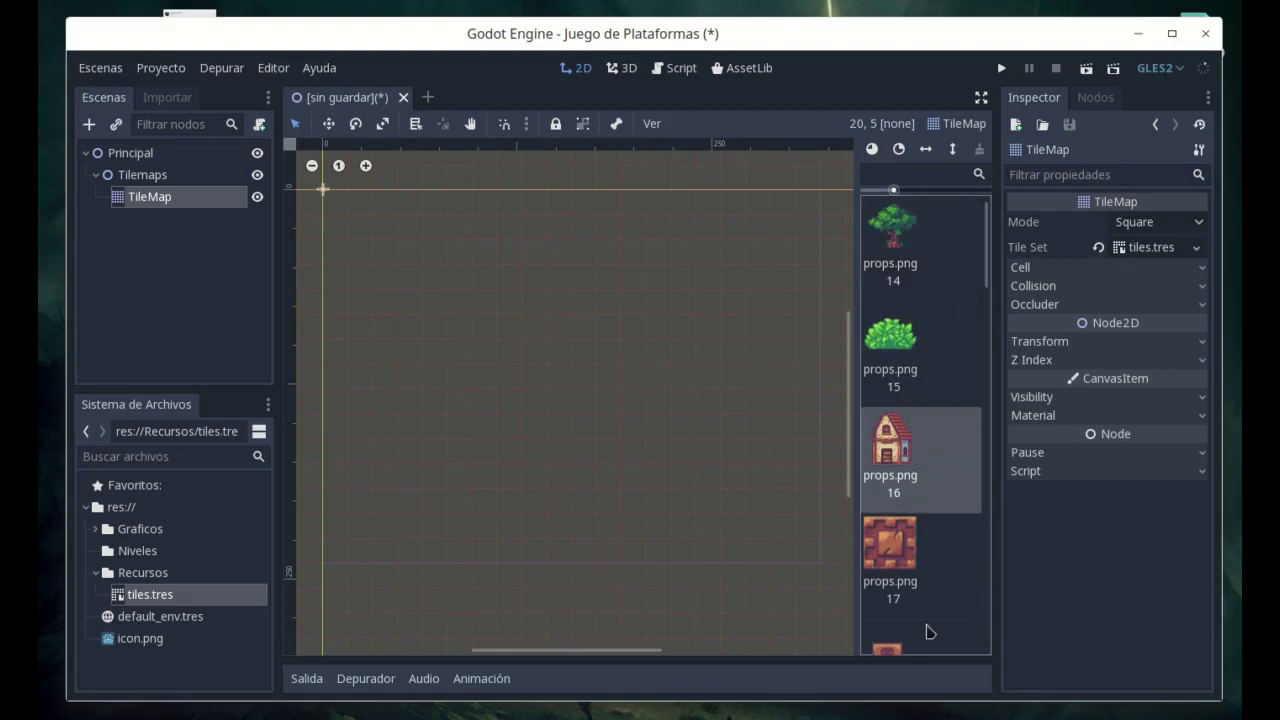
pyautogui.click(926, 631)
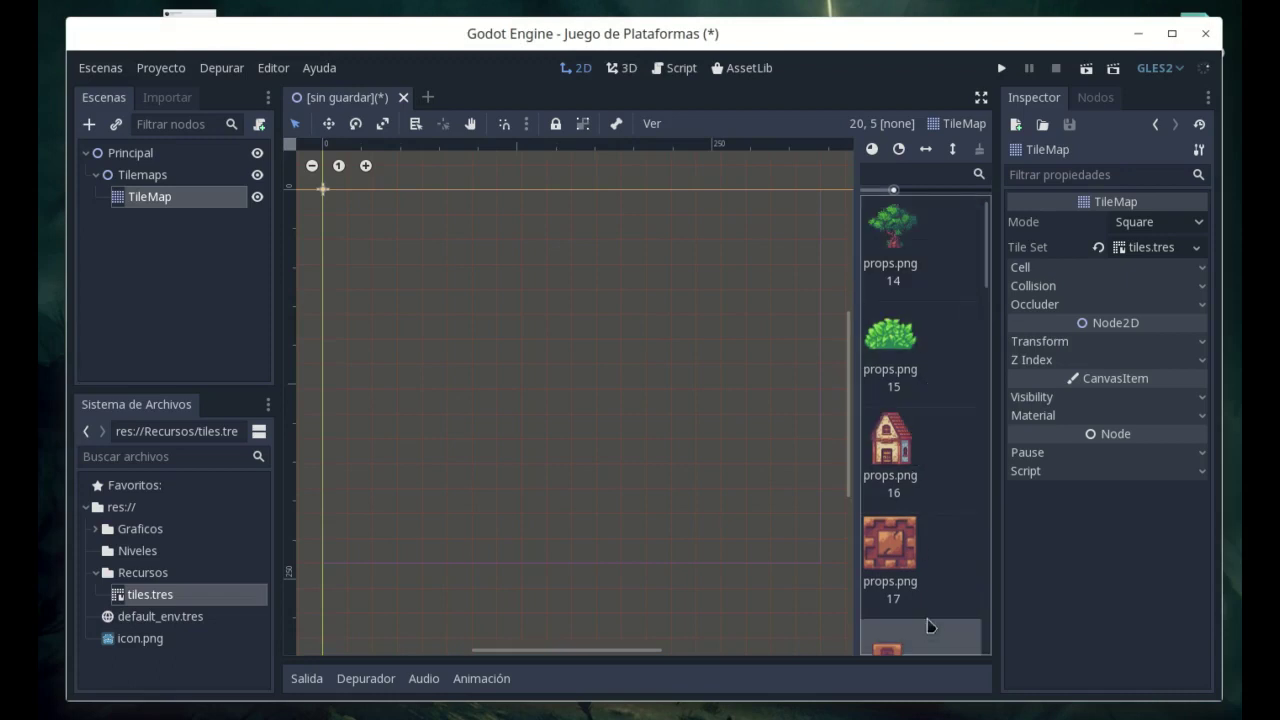
pyautogui.click(922, 527)
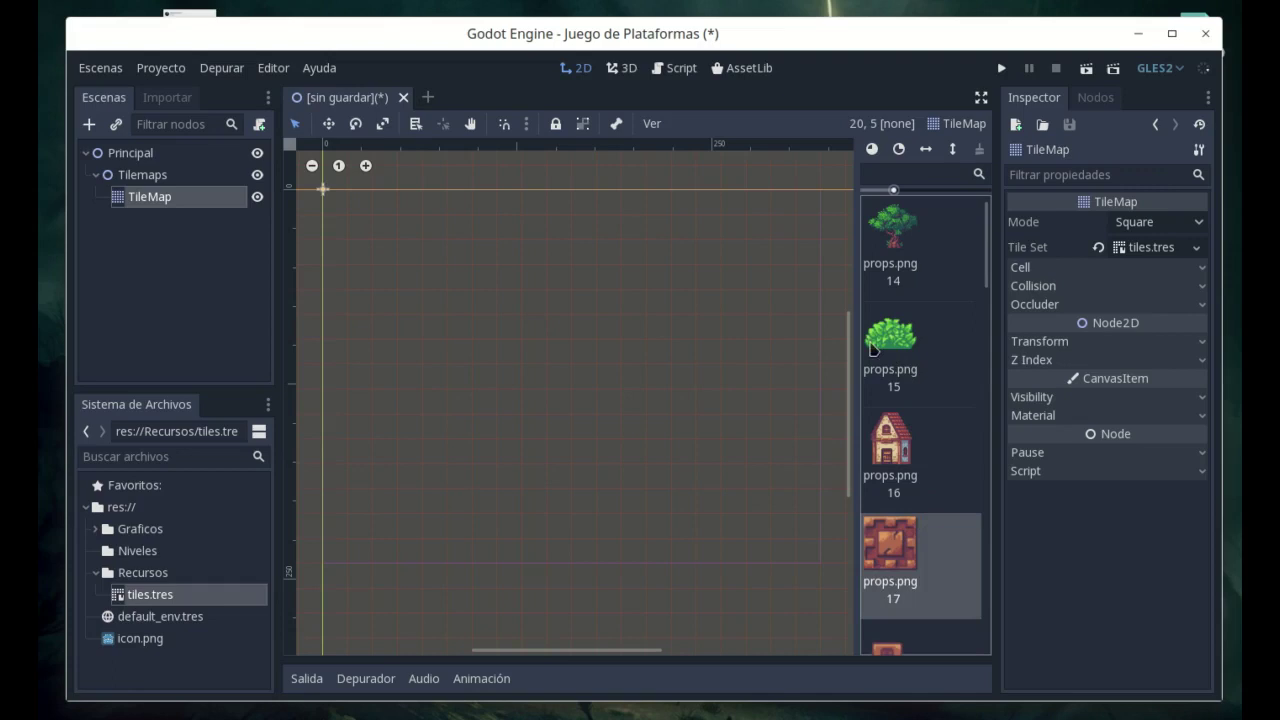
pyautogui.click(872, 149)
pyautogui.click(898, 150)
pyautogui.click(897, 152)
pyautogui.click(872, 149)
pyautogui.click(925, 152)
pyautogui.click(925, 152)
pyautogui.click(951, 152)
pyautogui.click(951, 152)
pyautogui.click(978, 124)
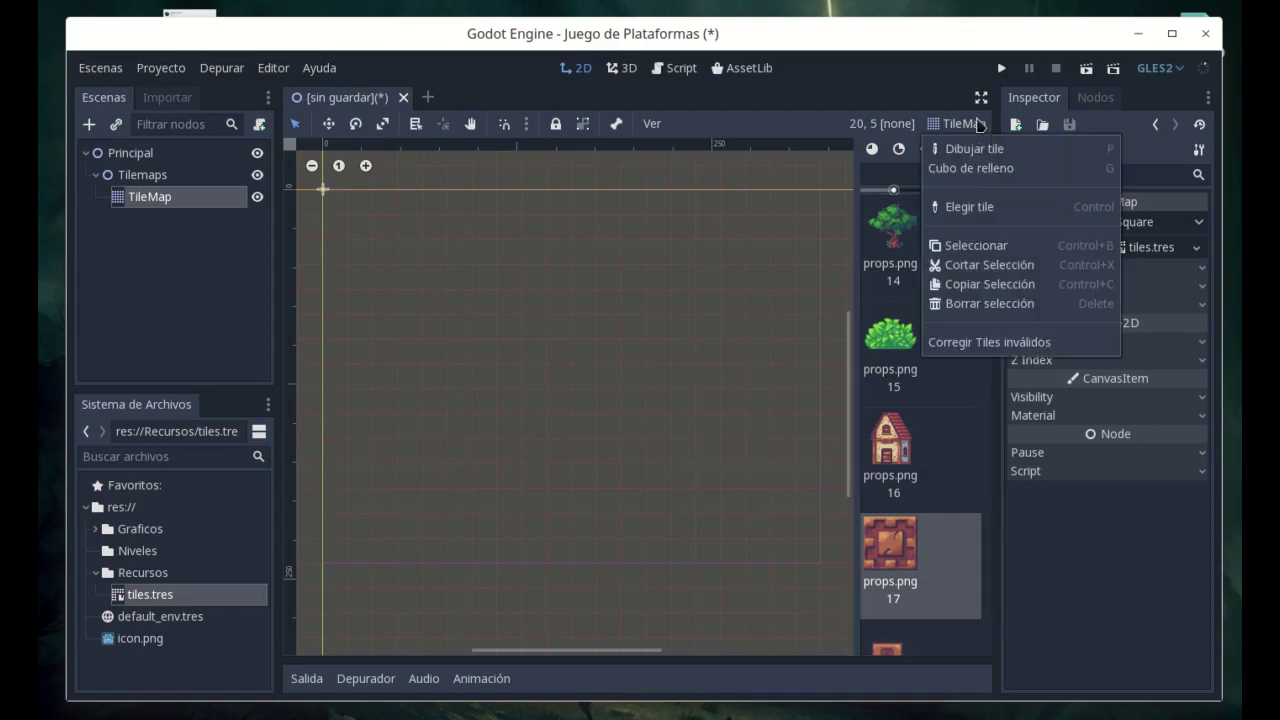
pyautogui.click(975, 245)
pyautogui.moveTo(435, 329); pyautogui.dragTo(705, 405)
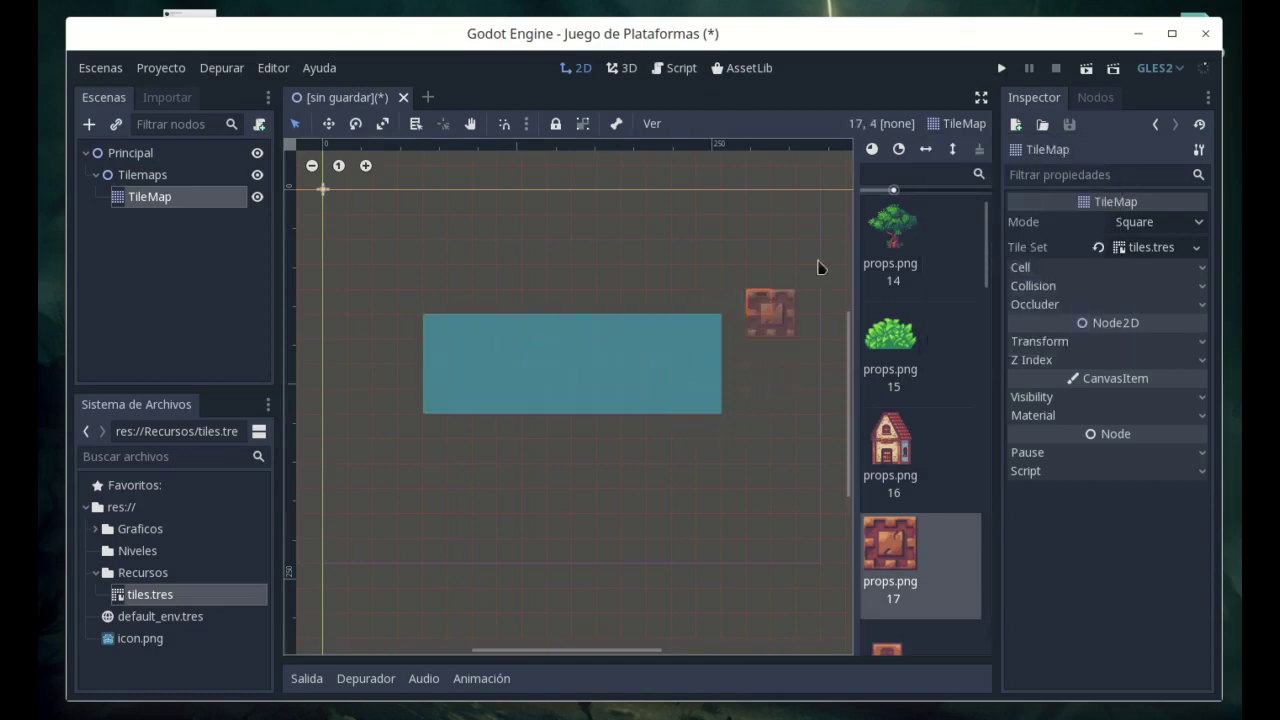
pyautogui.click(975, 125)
pyautogui.click(978, 150)
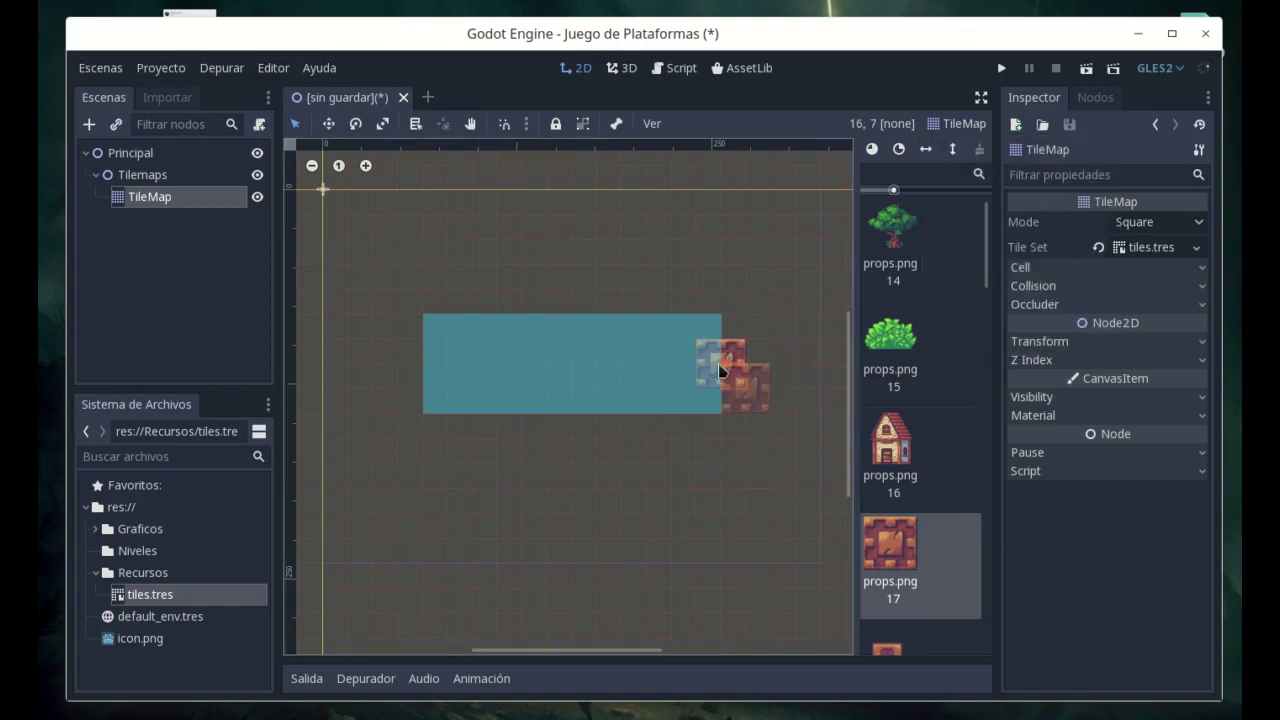
pyautogui.press('Escape')
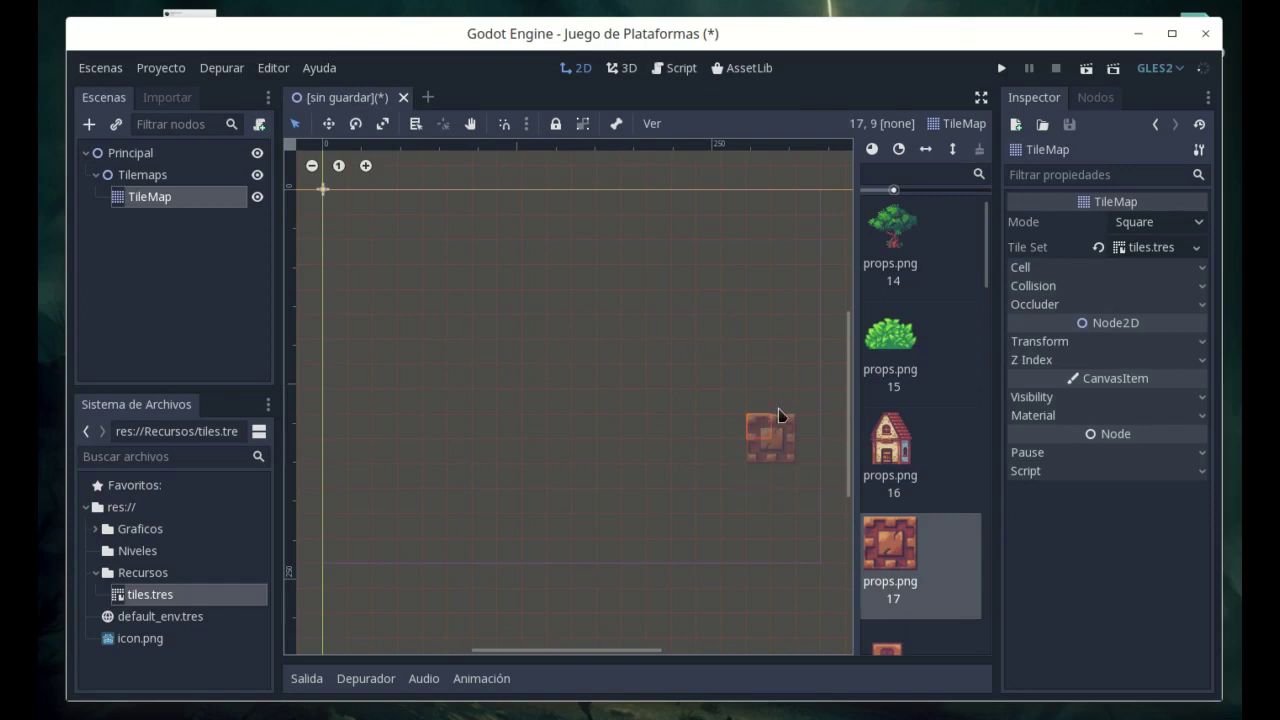
# Select tileset.png 0, test-paint a short row of grass tiles, then erase it
pyautogui.scroll(-3, 920, 251)
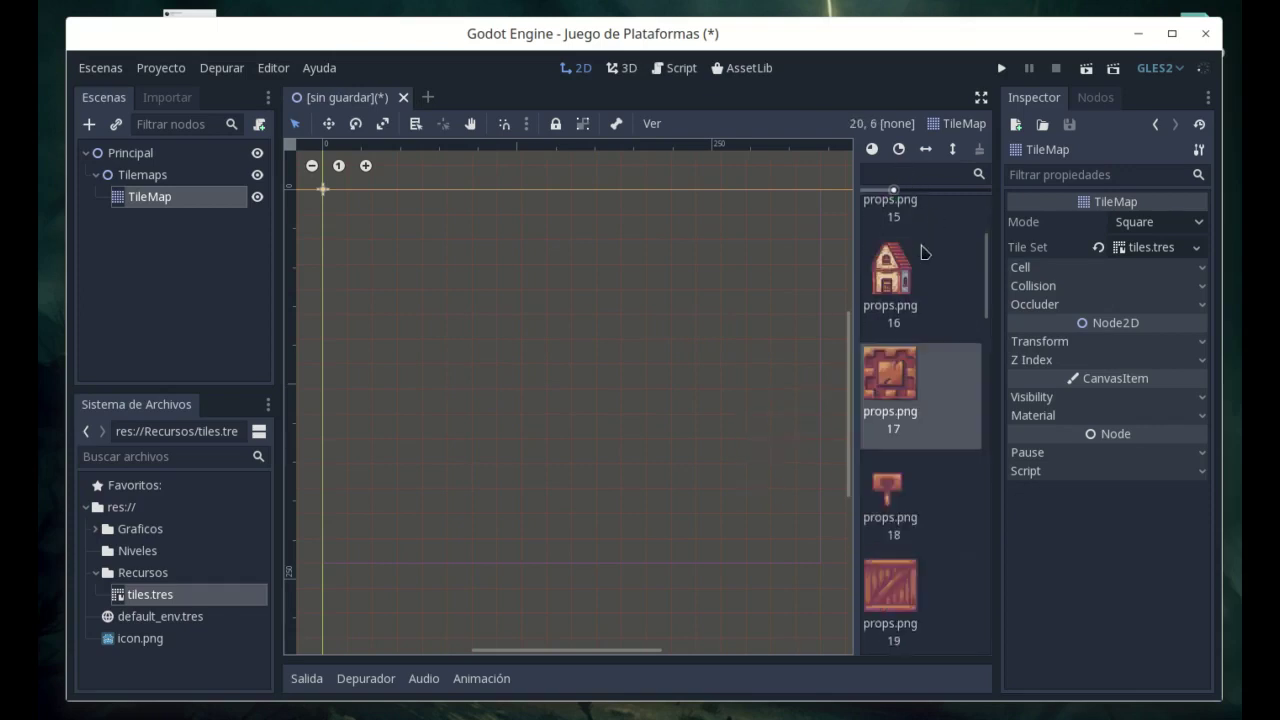
pyautogui.scroll(-3, 925, 277)
pyautogui.scroll(-3, 942, 473)
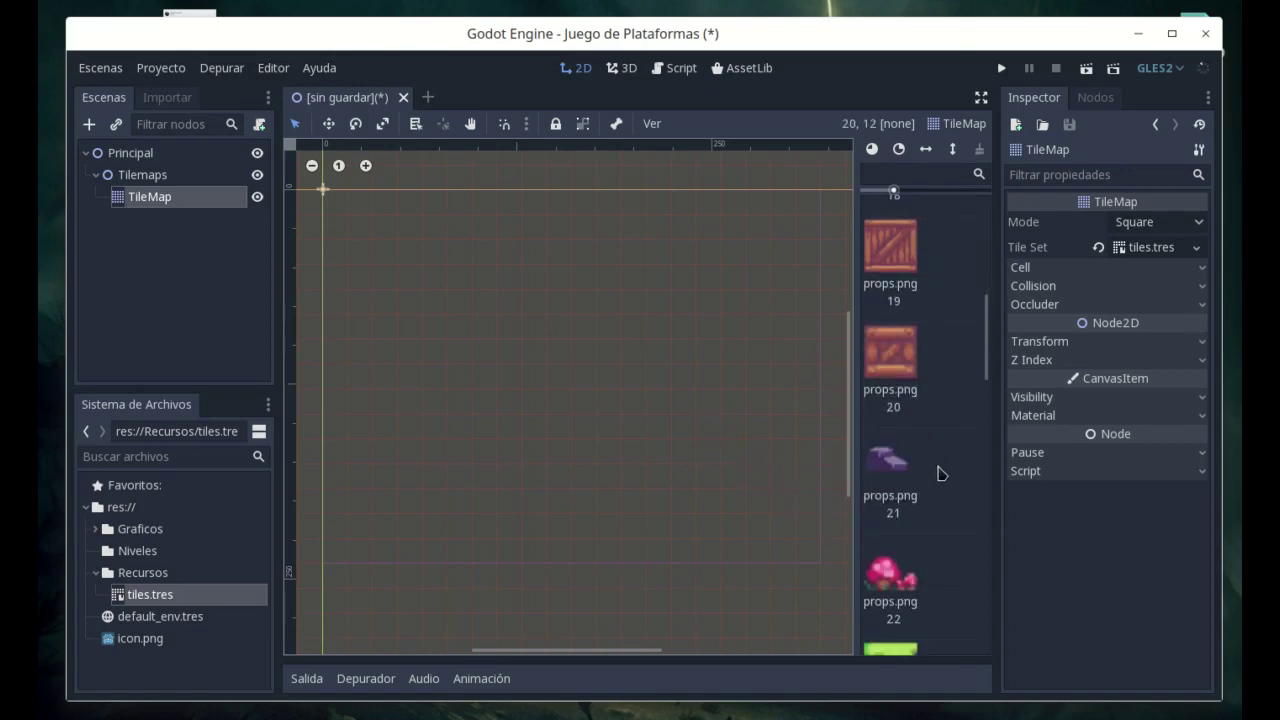
pyautogui.scroll(-3, 942, 473)
pyautogui.click(868, 333)
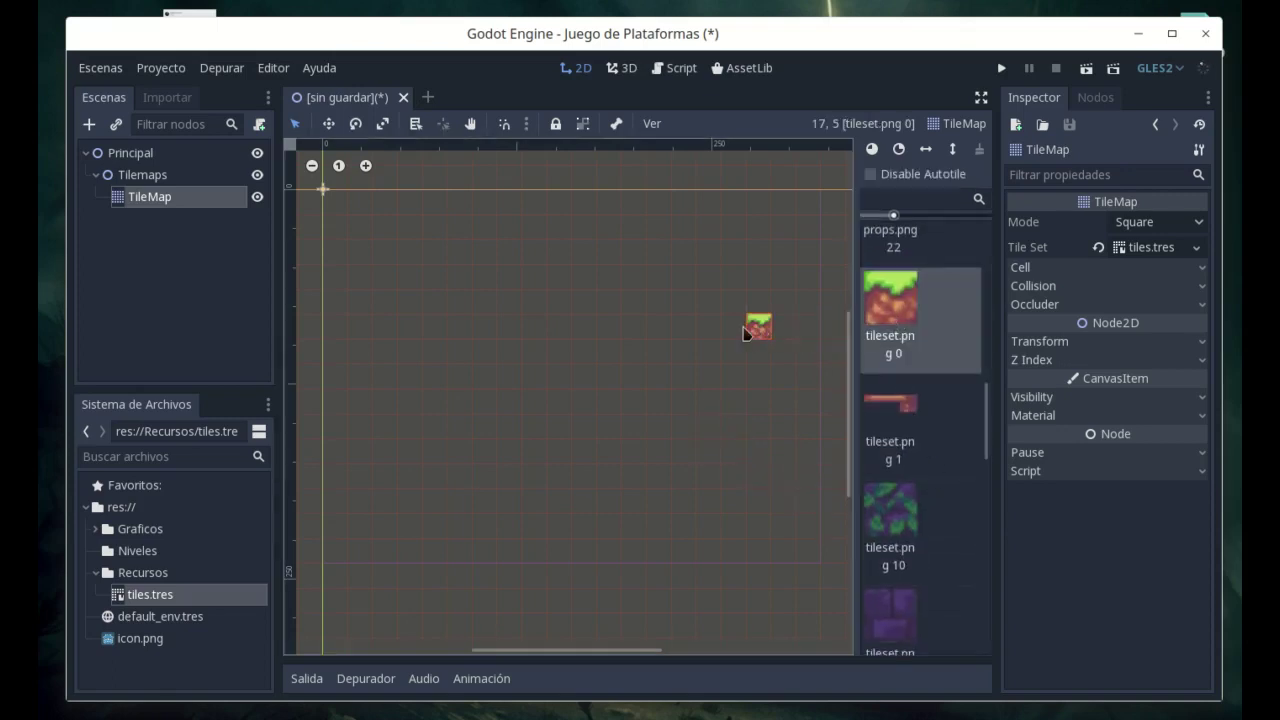
pyautogui.moveTo(732, 352); pyautogui.dragTo(785, 352)
pyautogui.moveTo(741, 355); pyautogui.dragTo(808, 351, button='right')
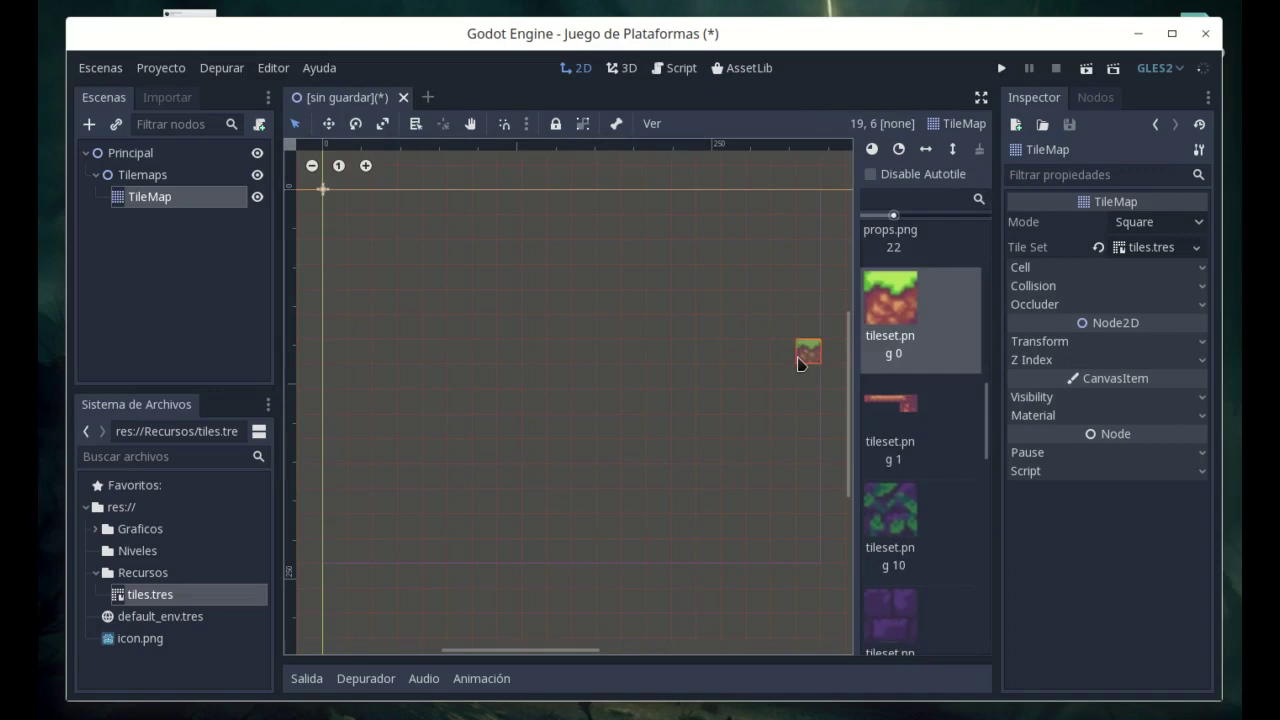
# Disable autotile and paint a grass-topped dirt ground block at the lower left
pyautogui.click(870, 174)
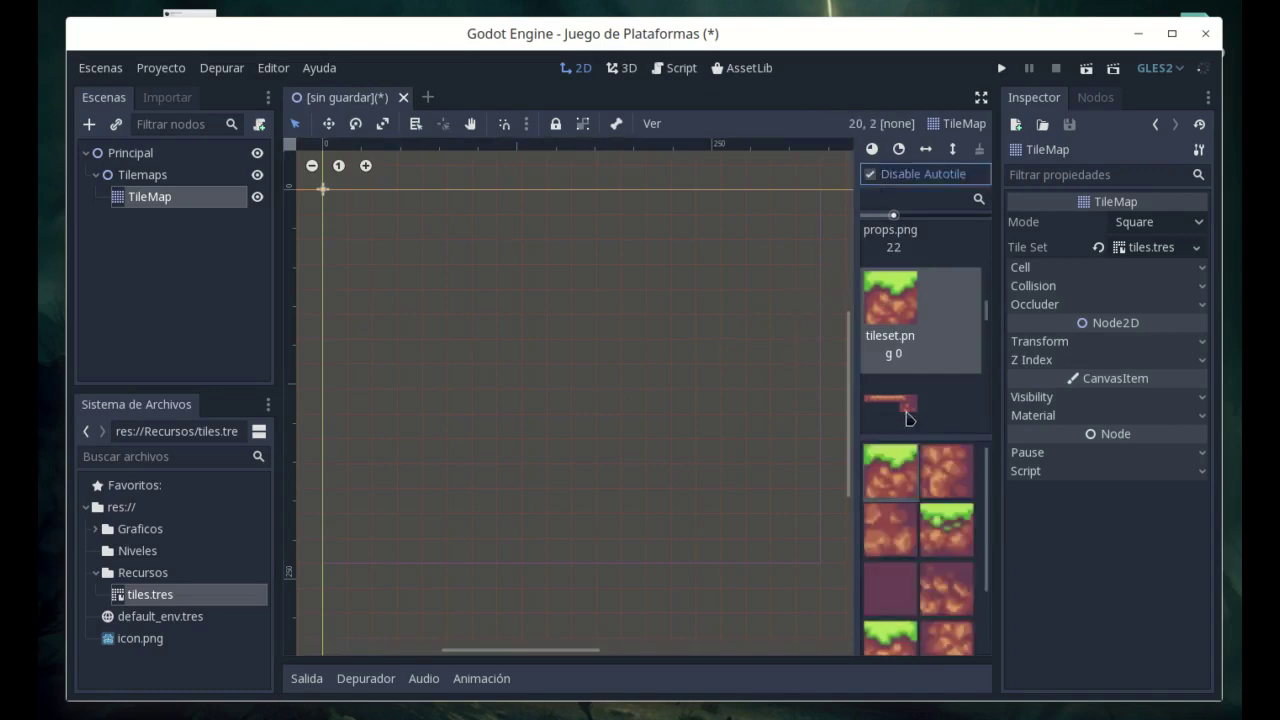
pyautogui.click(920, 524)
pyautogui.moveTo(777, 468); pyautogui.dragTo(777, 452)
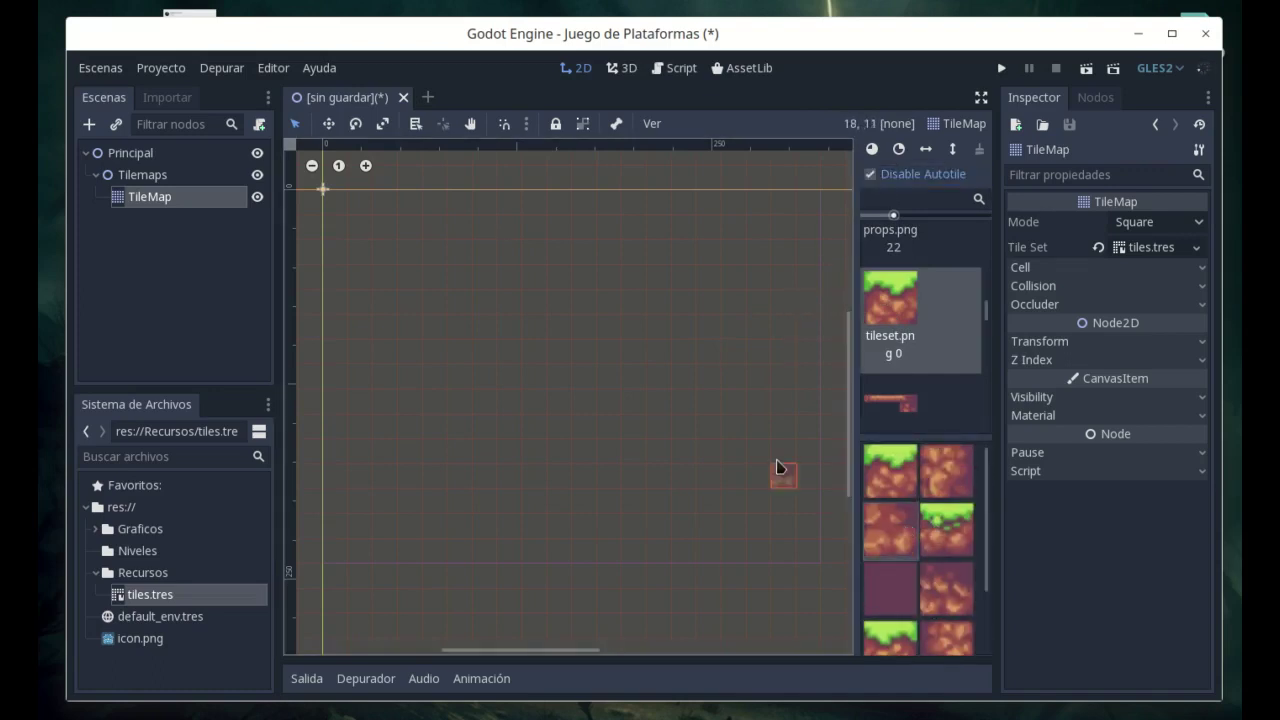
pyautogui.moveTo(386, 471); pyautogui.dragTo(357, 571)
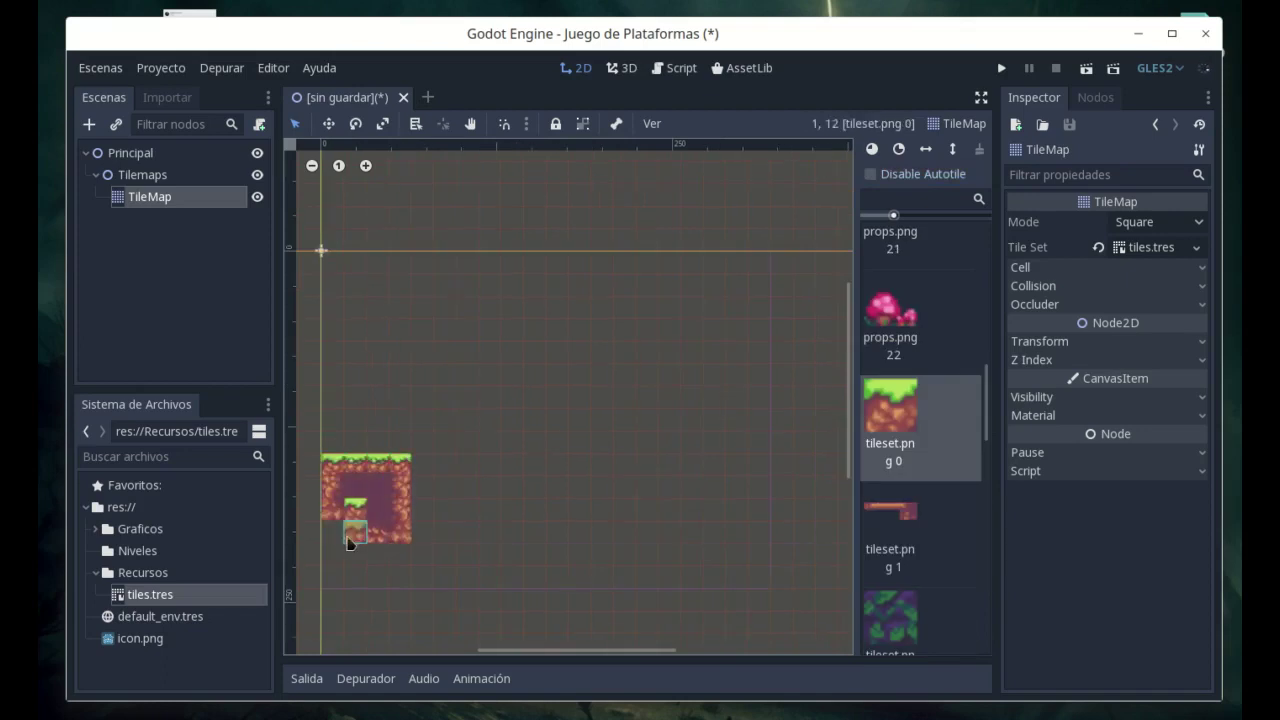
pyautogui.rightClick(740, 473)
# Copy the left ground block with the select tool and paste copies to form platforms
pyautogui.click(958, 123)
pyautogui.click(971, 246)
pyautogui.moveTo(330, 456); pyautogui.dragTo(406, 580)
pyautogui.hotkey('ctrl', 'c')
pyautogui.click(688, 465)
pyautogui.click(418, 470)
pyautogui.moveTo(414, 480); pyautogui.dragTo(458, 586)
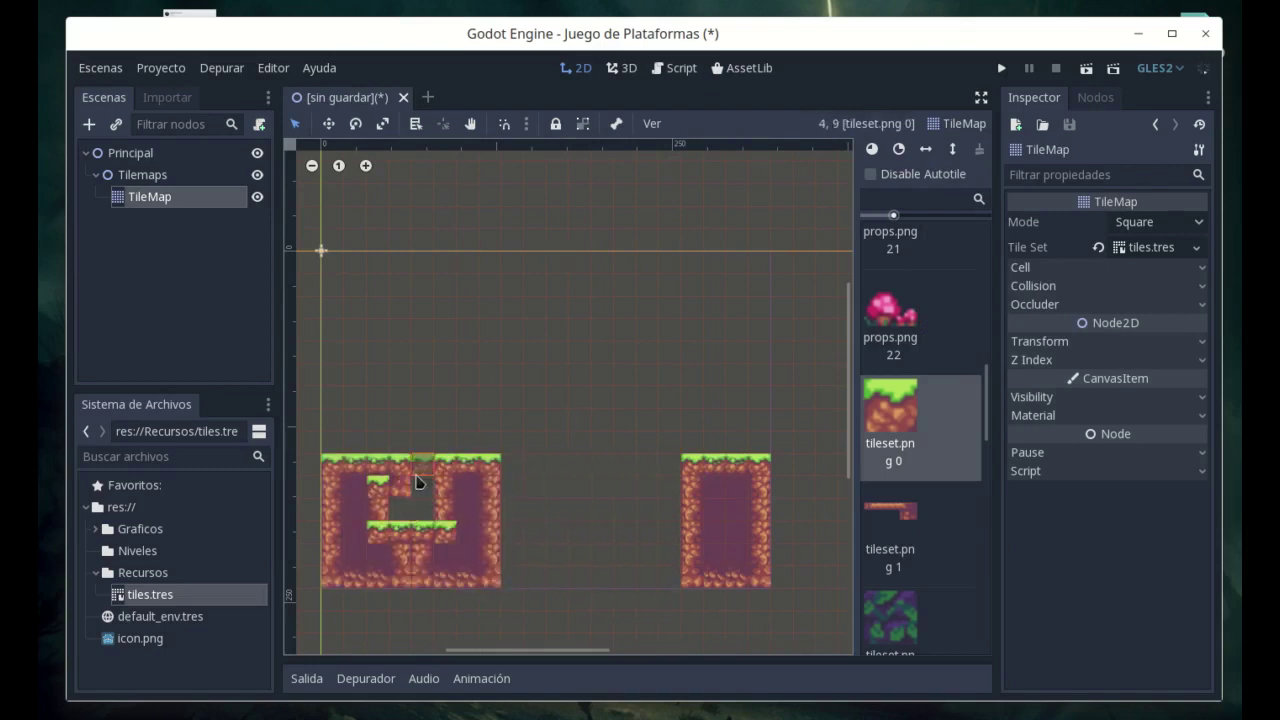
# Paint thin tileset.png 1 ledges beside the right platform
pyautogui.click(890, 520)
pyautogui.click(660, 480)
pyautogui.click(660, 524)
pyautogui.click(896, 426)
pyautogui.hscroll(-3, 611, 443)
pyautogui.scroll(-1, 611, 443)
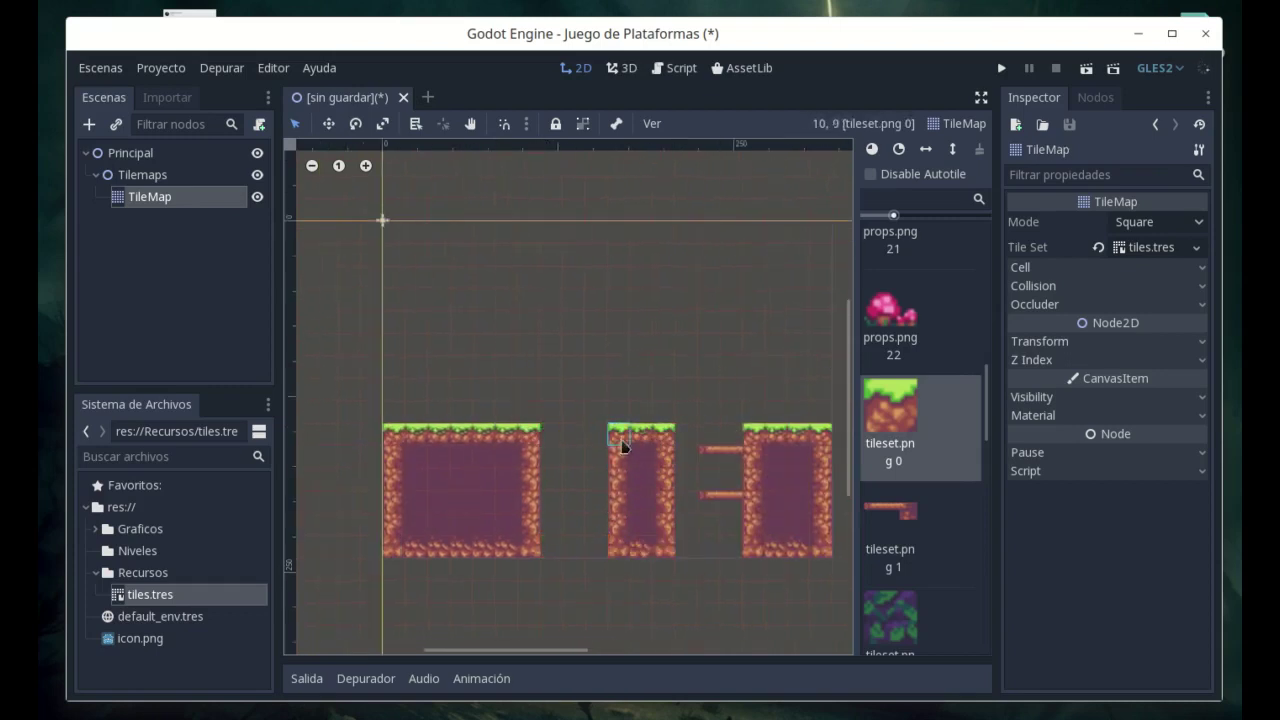
pyautogui.click(890, 525)
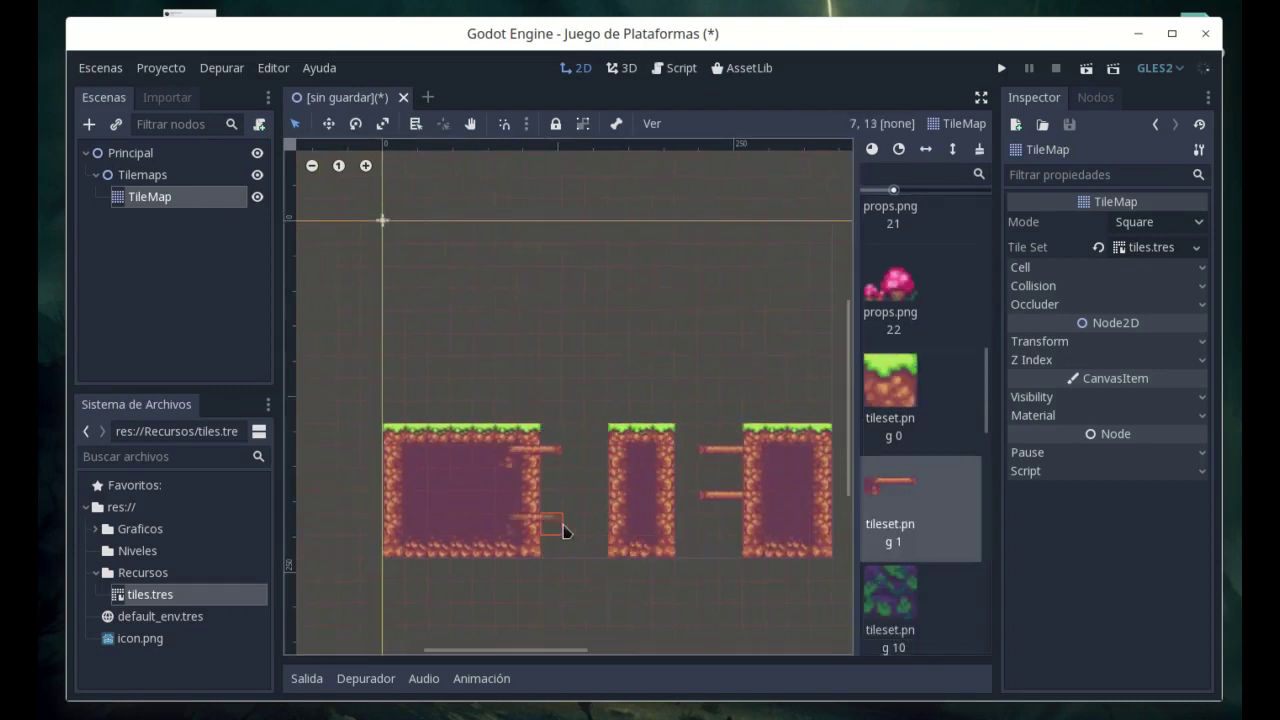
pyautogui.scroll(-3, 626, 363)
pyautogui.scroll(2, 643, 363)
pyautogui.scroll(2, 680, 477)
pyautogui.scroll(-2, 801, 521)
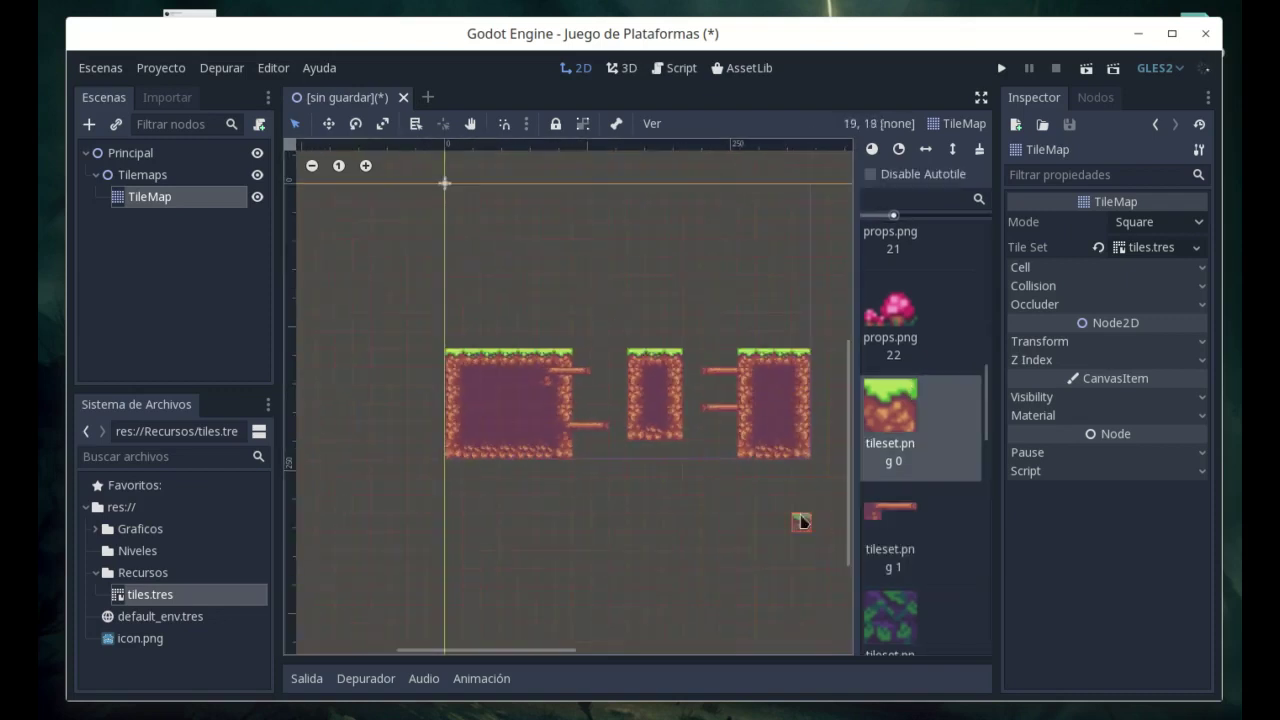
pyautogui.scroll(6, 920, 470)
# Place the props.png 16 house and props.png 15 bushes on the left platform
pyautogui.click(890, 440)
pyautogui.click(395, 165)
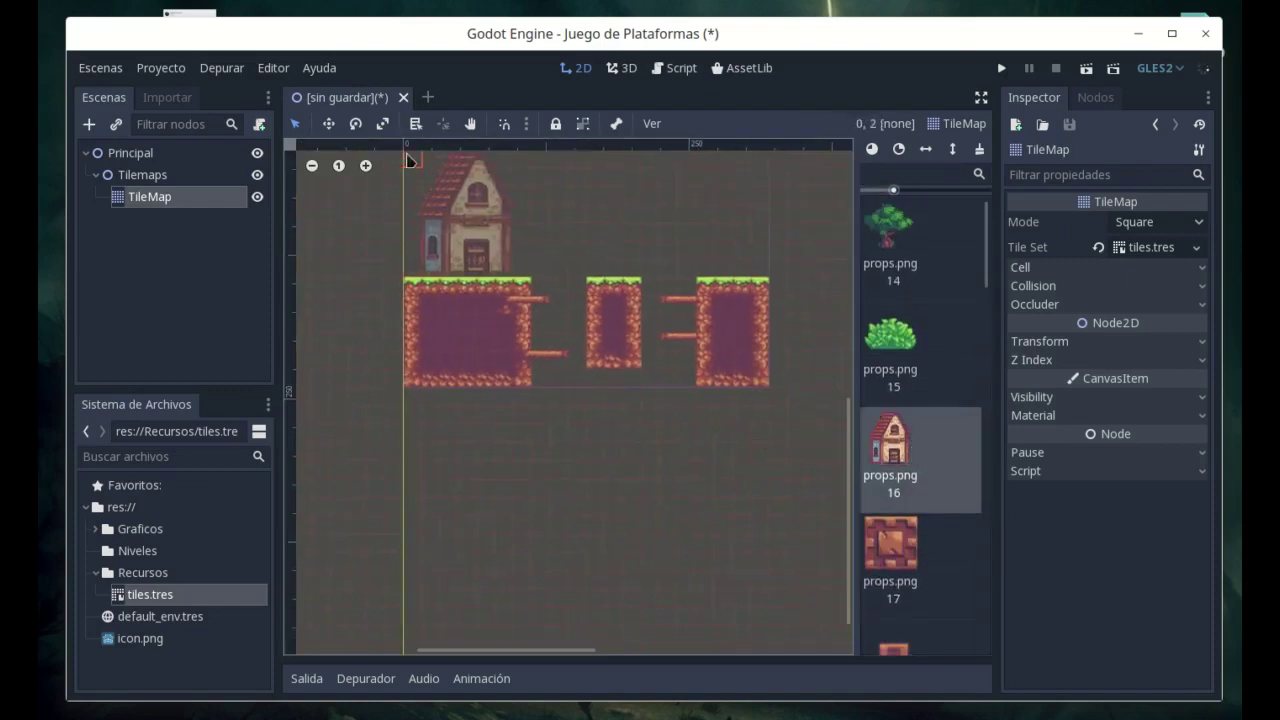
pyautogui.click(908, 370)
pyautogui.scroll(2, 568, 406)
pyautogui.click(576, 428)
pyautogui.click(393, 418)
pyautogui.moveTo(470, 415); pyautogui.dragTo(325, 432, button='middle')
pyautogui.scroll(-3, 920, 420)
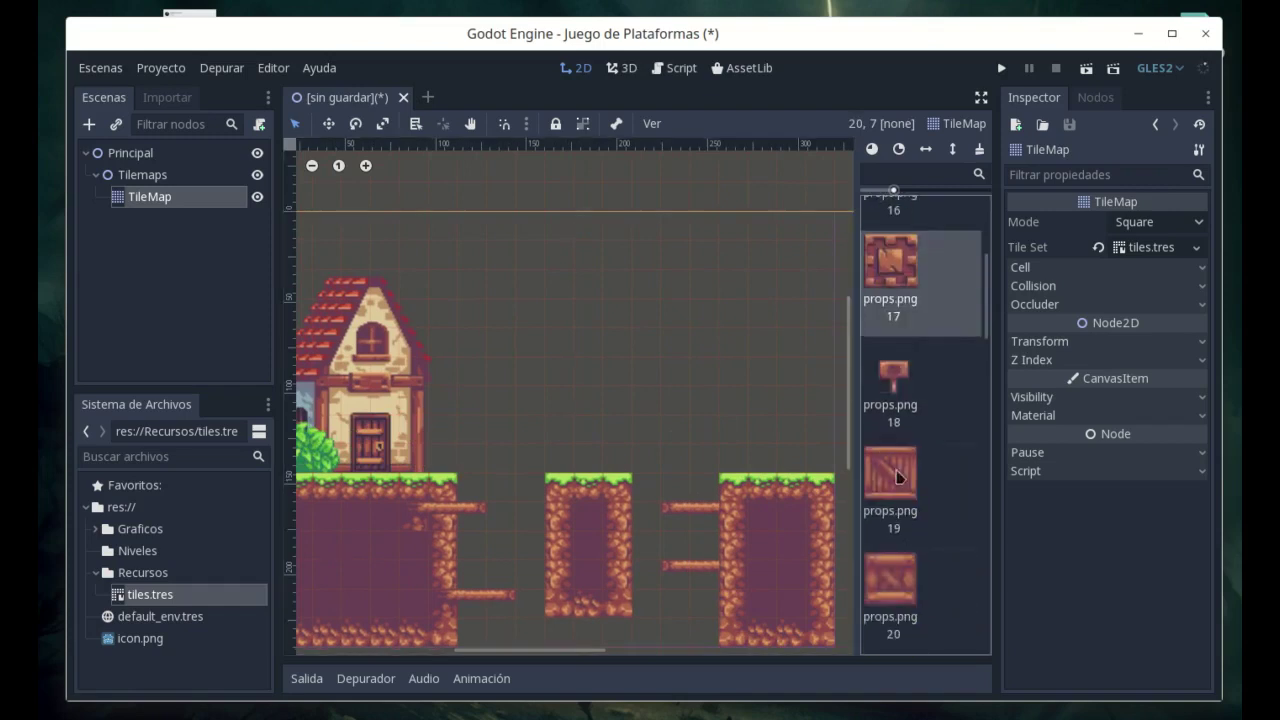
# Pick the props.png 18 signpost and place the props.png 14 tree on the middle platform
pyautogui.click(890, 385)
pyautogui.scroll(-1, 614, 378)
pyautogui.scroll(-2, 900, 480)
pyautogui.scroll(-2, 900, 480)
pyautogui.scroll(-2, 905, 480)
pyautogui.scroll(-2, 910, 481)
pyautogui.scroll(2, 908, 480)
pyautogui.scroll(3, 905, 470)
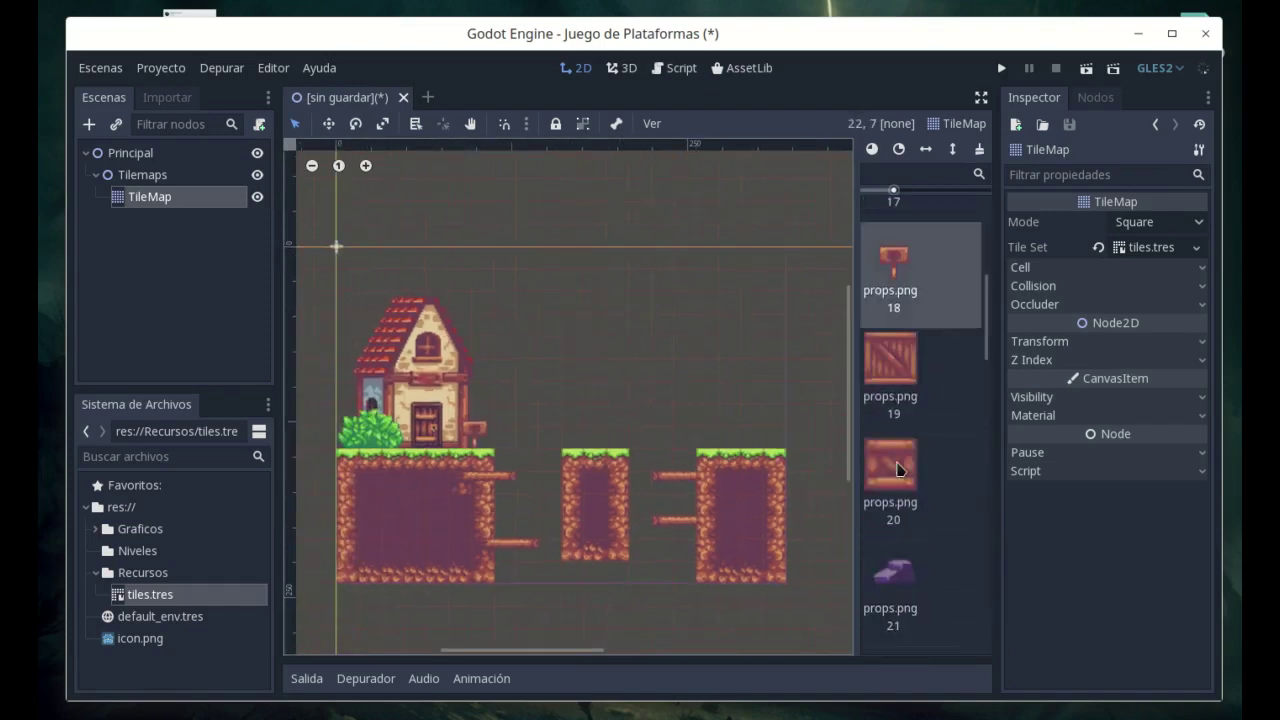
pyautogui.scroll(3, 900, 400)
pyautogui.click(890, 240)
pyautogui.click(570, 332)
pyautogui.scroll(-5, 943, 471)
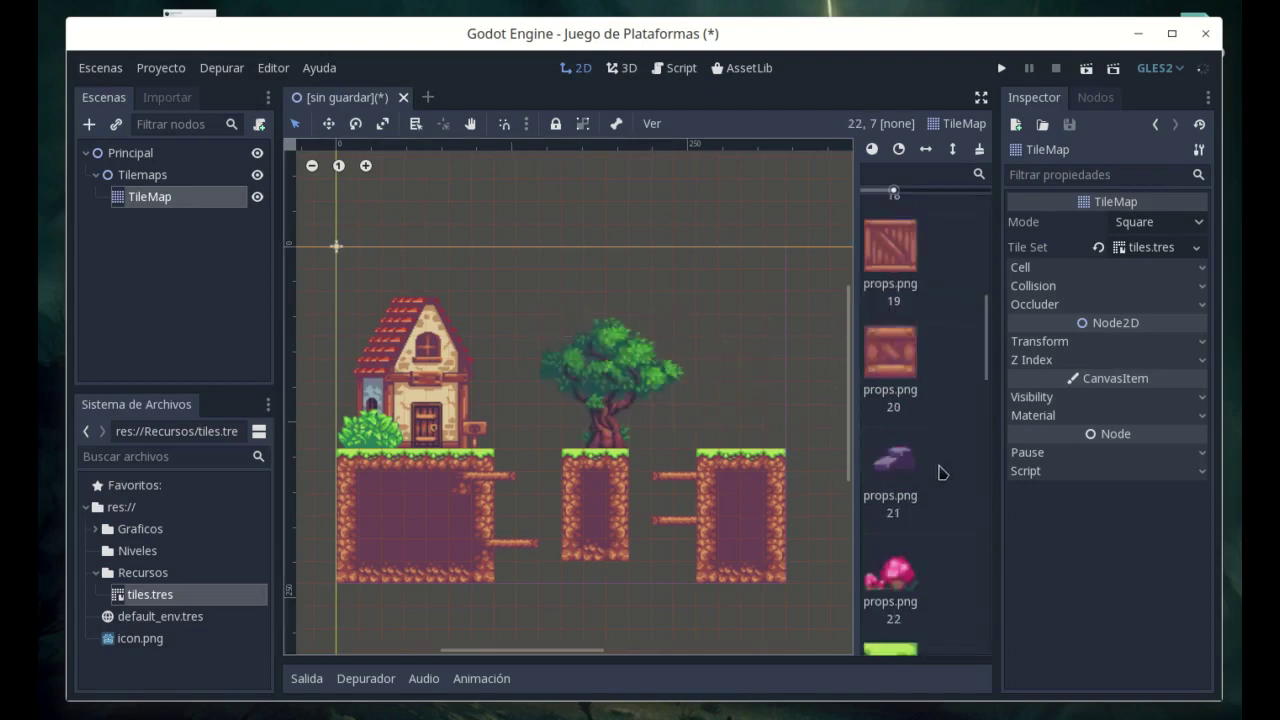
pyautogui.click(890, 480)
pyautogui.keyDown('ctrl'); pyautogui.scroll(-2, 374, 500); pyautogui.keyUp('ctrl')
pyautogui.keyDown('ctrl'); pyautogui.keyDown('shift'); pyautogui.hscroll(-1, 392, 492); pyautogui.keyUp('shift'); pyautogui.keyUp('ctrl')
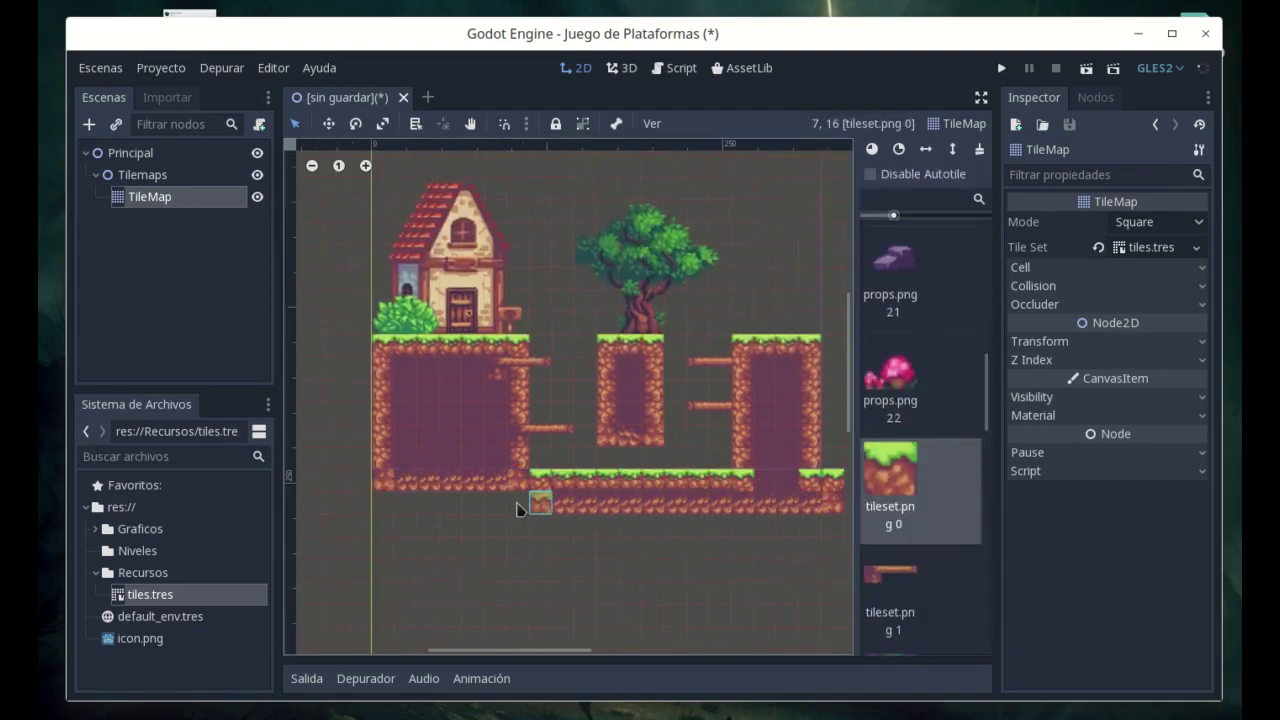
# Paint a grass strip along the bottom with tileset.png 5 spiral blocks at both ends
pyautogui.moveTo(543, 520); pyautogui.dragTo(608, 528)
pyautogui.keyDown('shift'); pyautogui.hscroll(2, 608, 528); pyautogui.keyUp('shift')
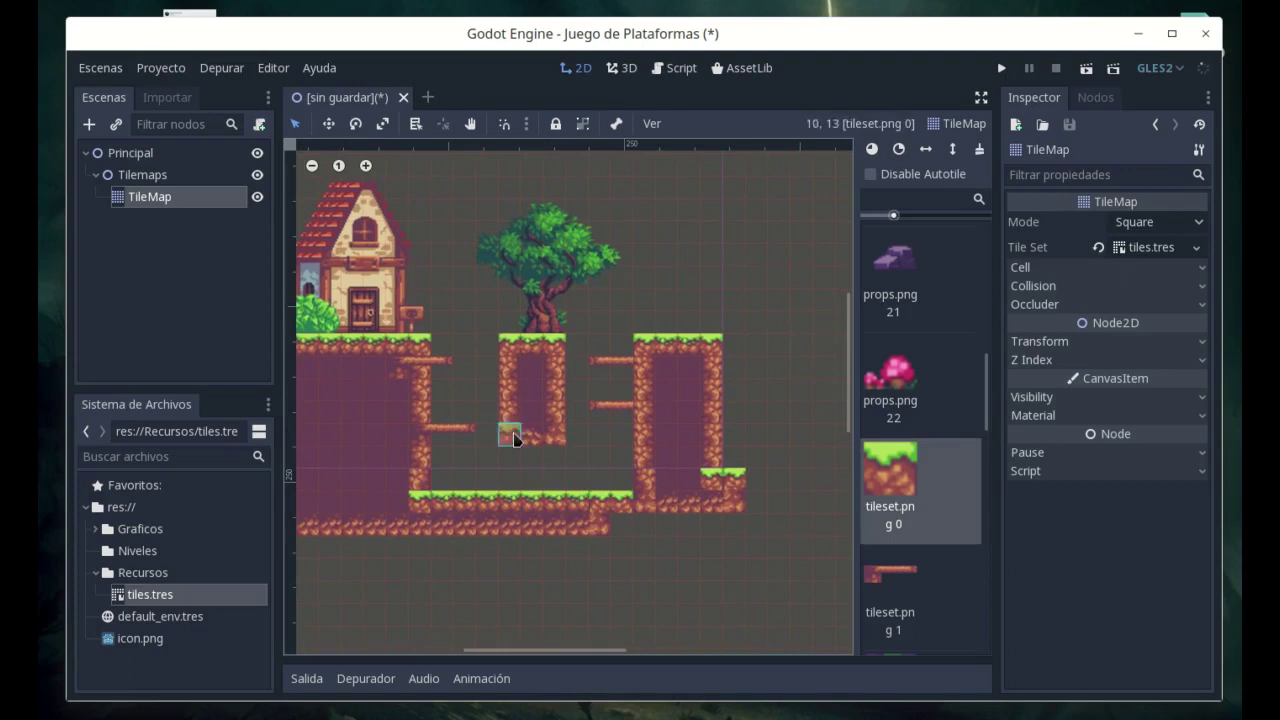
pyautogui.scroll(2, 650, 515)
pyautogui.scroll(-3, 929, 449)
pyautogui.scroll(-2, 925, 460)
pyautogui.click(900, 535)
pyautogui.click(641, 490)
pyautogui.click(351, 496)
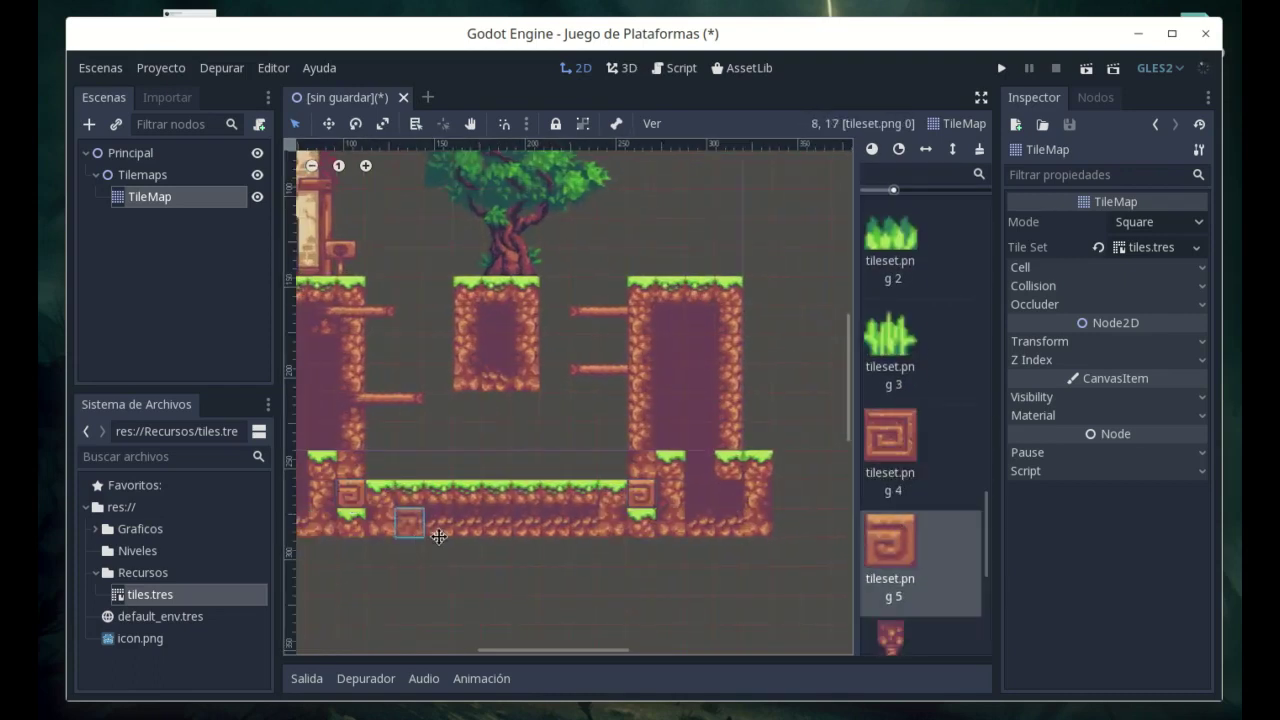
pyautogui.keyDown('shift'); pyautogui.hscroll(-2, 408, 517); pyautogui.keyUp('shift')
pyautogui.keyDown('ctrl'); pyautogui.click(410, 472); pyautogui.keyUp('ctrl')
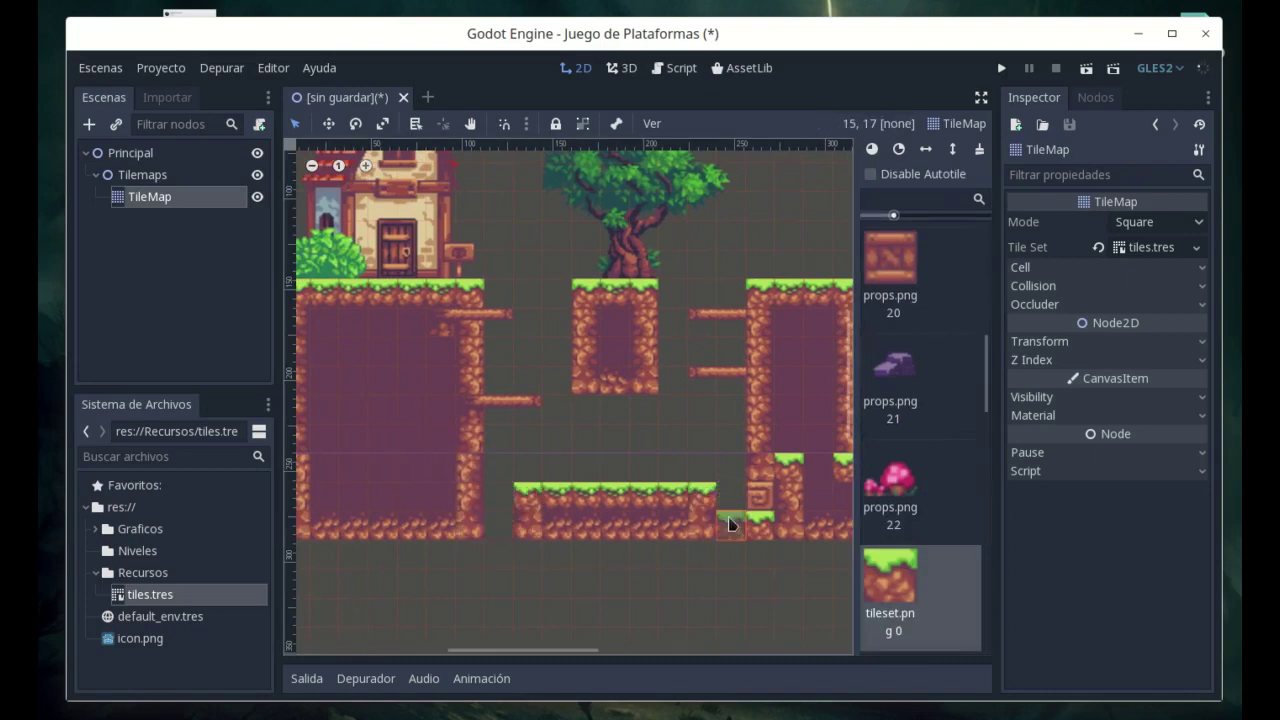
# Pan to the right side of the level and paint more spiral-patterned blocks
pyautogui.moveTo(771, 542); pyautogui.dragTo(665, 521, button='middle')
pyautogui.moveTo(765, 350); pyautogui.dragTo(614, 534, button='middle')
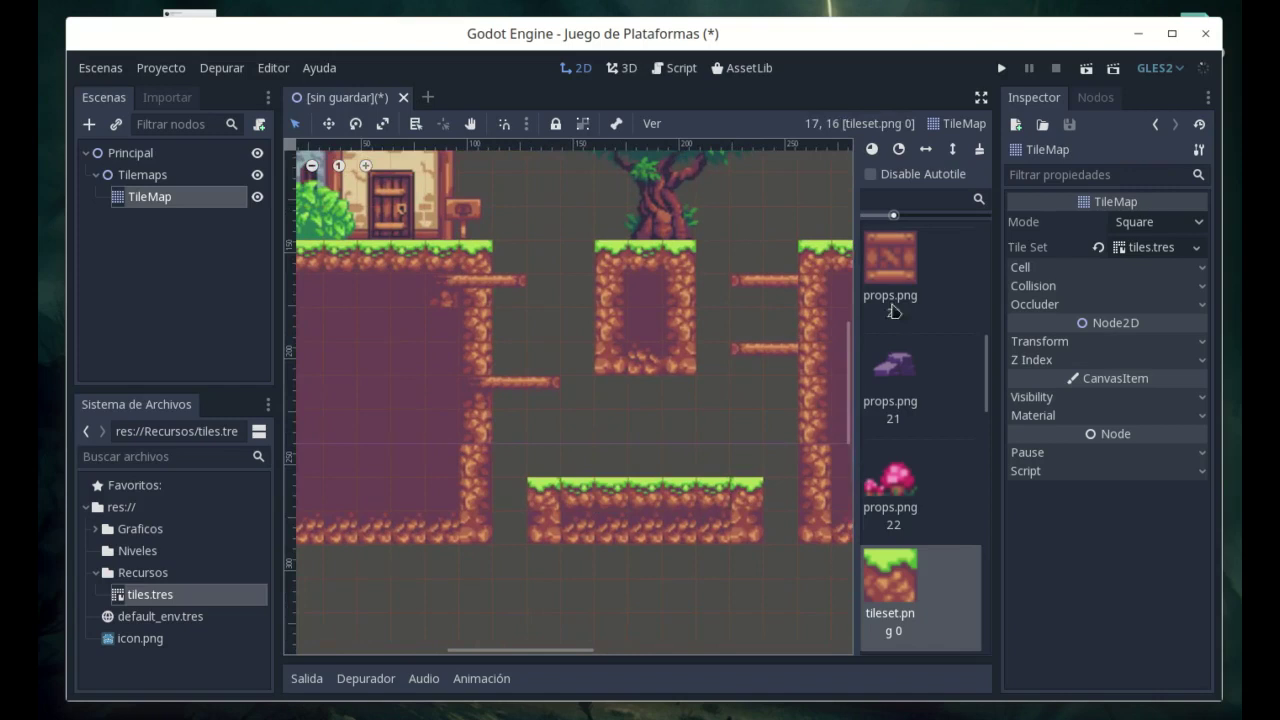
pyautogui.scroll(-2, 916, 462)
pyautogui.scroll(-5, 916, 462)
pyautogui.click(890, 600)
pyautogui.scroll(5, 657, 337)
pyautogui.moveTo(657, 337); pyautogui.dragTo(698, 388, button='middle')
# Paint a row of tileset.png 13 square blocks across the floor
pyautogui.scroll(4, 916, 450)
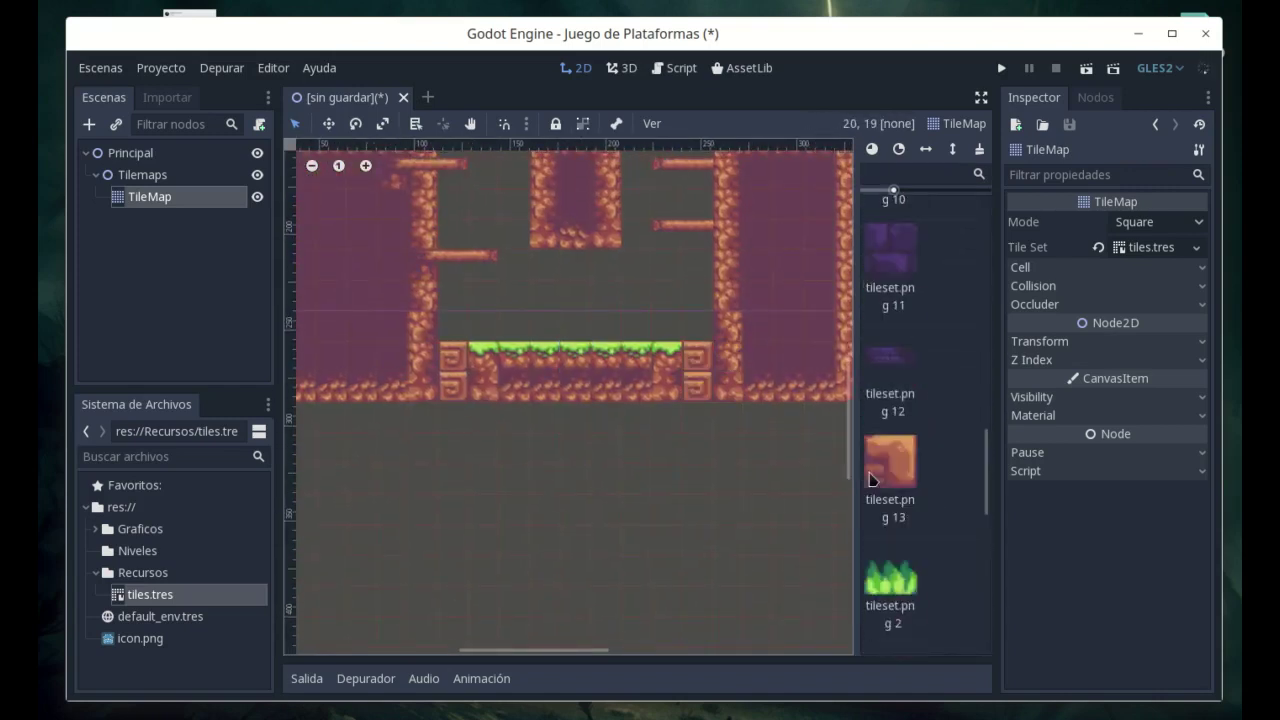
pyautogui.click(890, 545)
pyautogui.moveTo(470, 357); pyautogui.dragTo(655, 372)
pyautogui.scroll(2, 655, 372)
pyautogui.scroll(1, 687, 409)
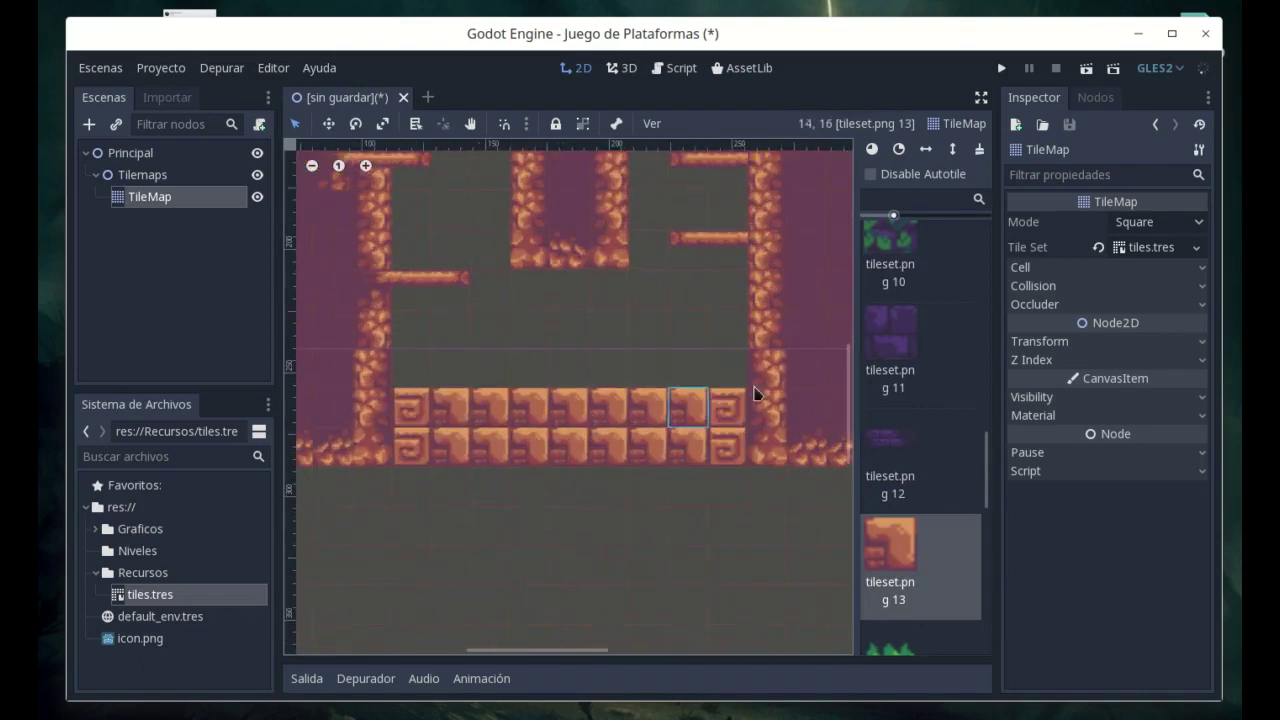
# Inspect the tile's bitmask in the tiles.tres TileSet editor, dismissing the save prompt
pyautogui.doubleClick(150, 594)
pyautogui.moveTo(623, 494); pyautogui.dragTo(623, 305)
pyautogui.click(666, 443)
pyautogui.scroll(1, 740, 563)
pyautogui.scroll(2, 600, 417)
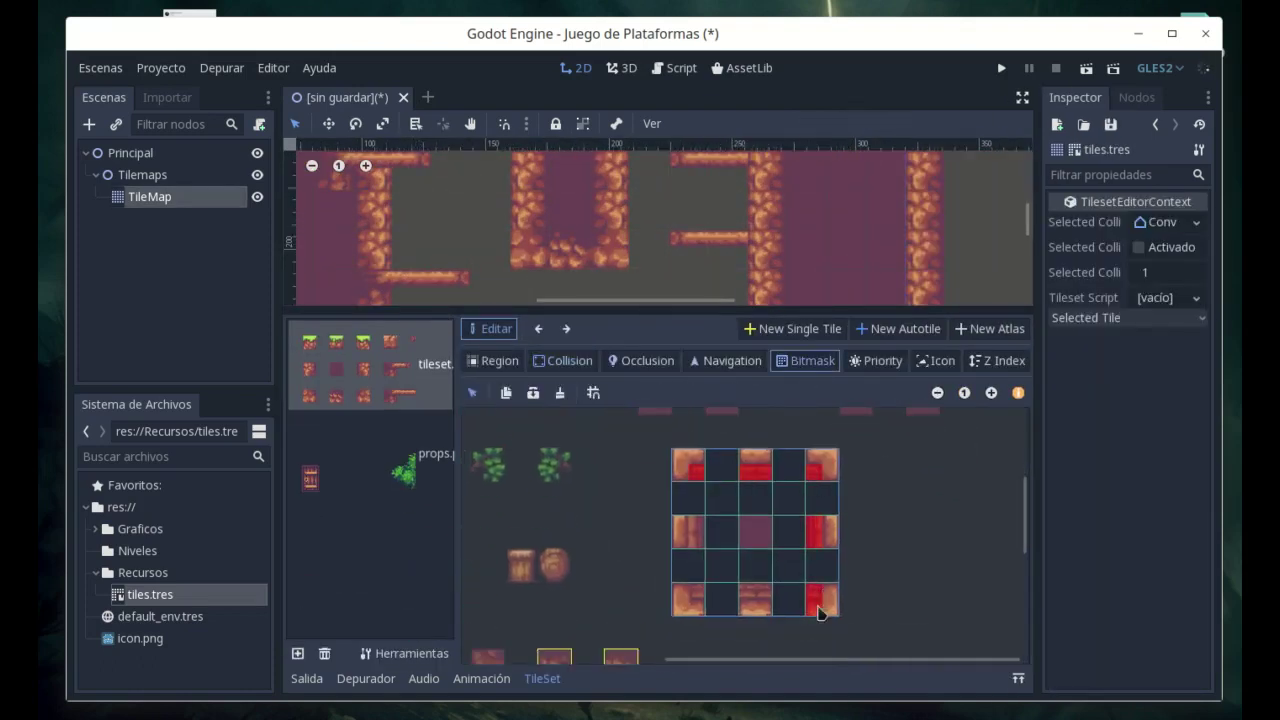
pyautogui.hotkey('ctrl', 's')
pyautogui.click(489, 604)
pyautogui.moveTo(679, 312); pyautogui.dragTo(670, 490)
# Repaint the upper floor row so the autotile forms bricks
pyautogui.click(200, 198)
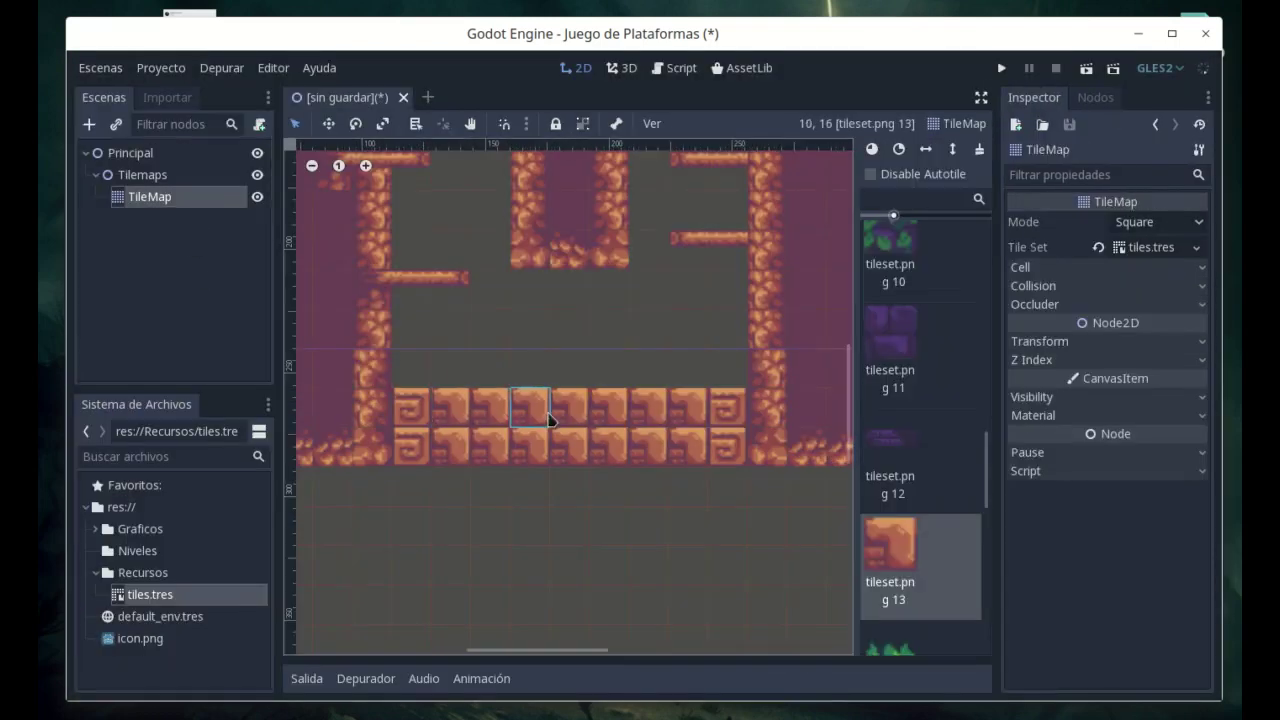
pyautogui.moveTo(485, 424); pyautogui.dragTo(690, 424)
pyautogui.scroll(-1, 674, 483)
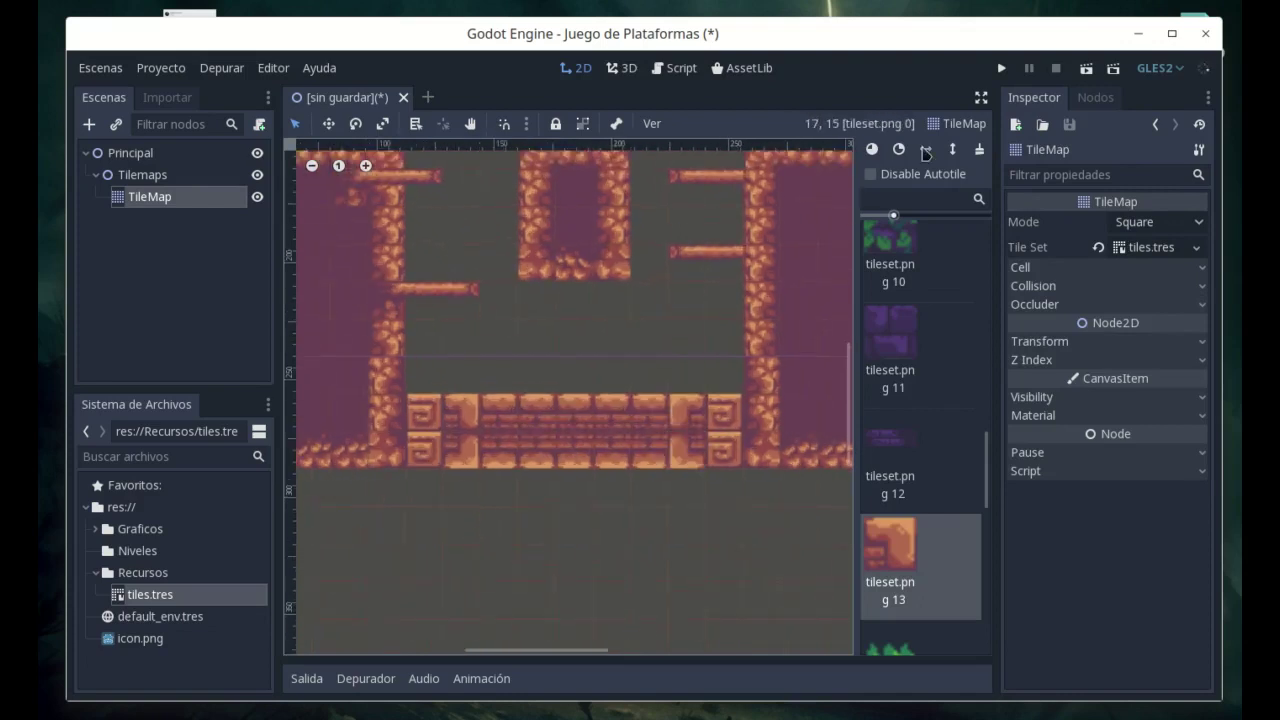
# Paint grass tuft tile 2 along the top of the right platform
pyautogui.scroll(-2, 628, 484)
pyautogui.scroll(-2, 711, 403)
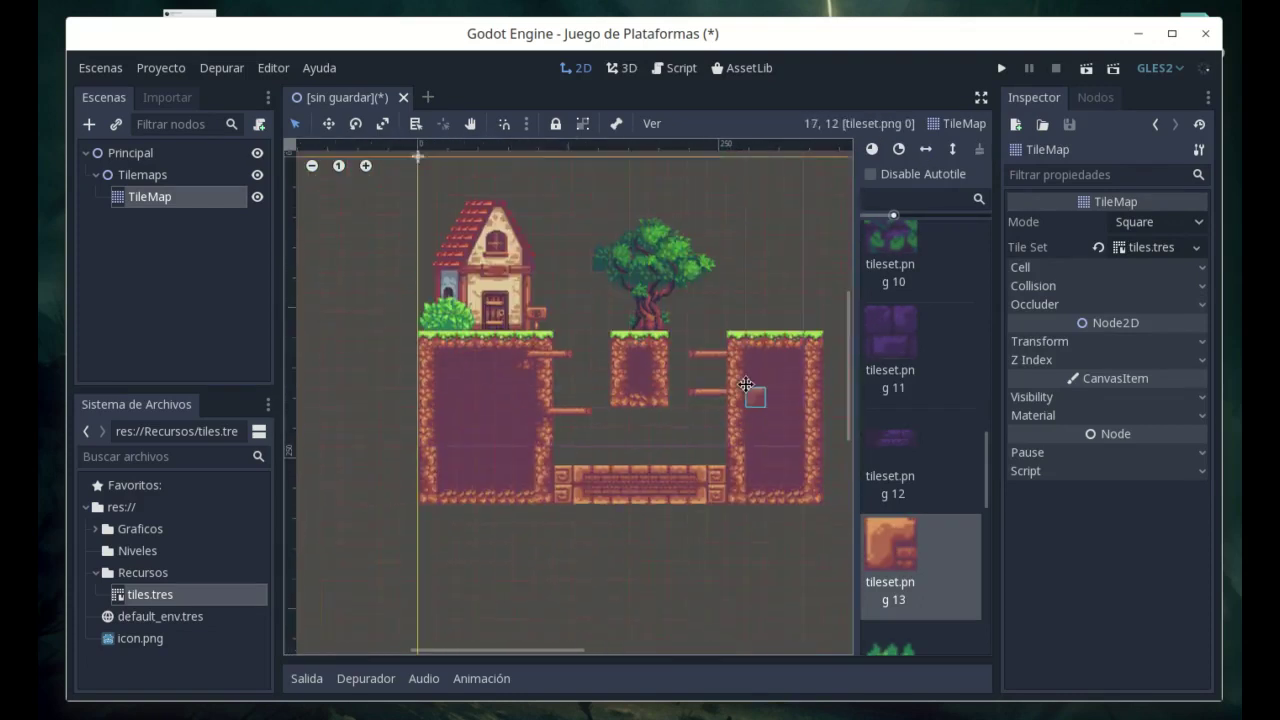
pyautogui.scroll(-1, 740, 390)
pyautogui.scroll(4, 884, 519)
pyautogui.scroll(3, 884, 519)
pyautogui.scroll(2, 458, 419)
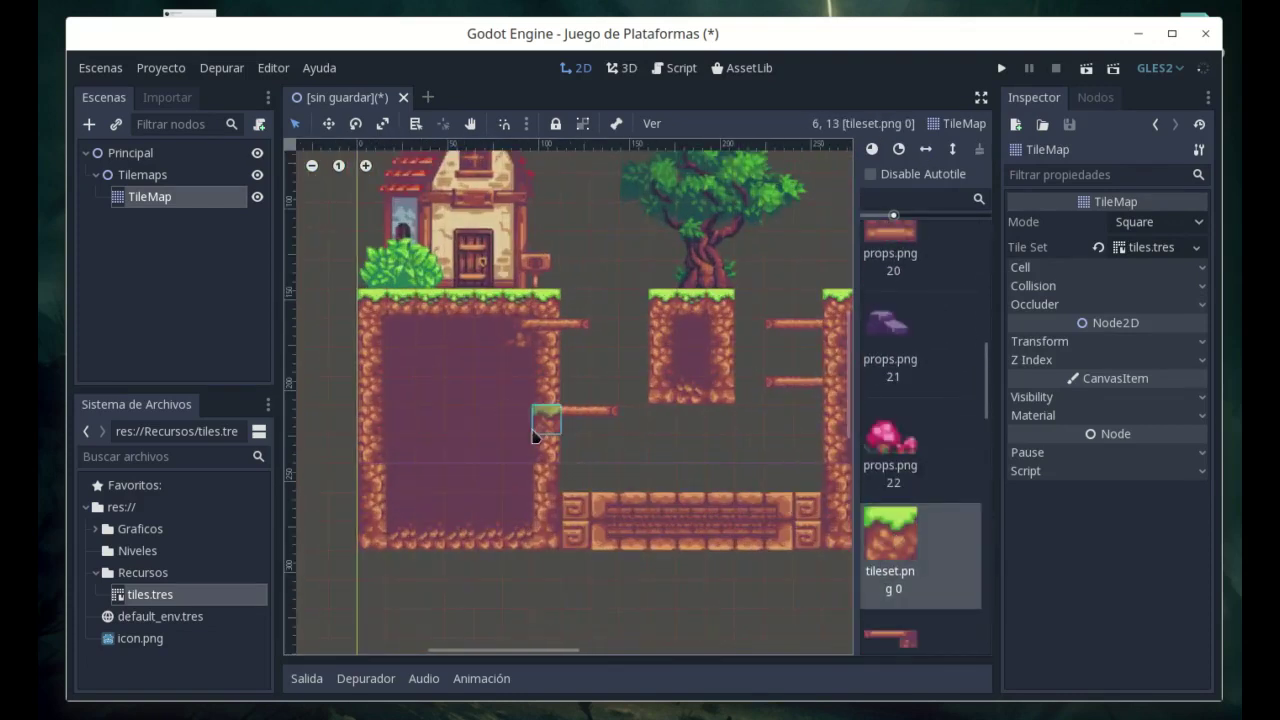
pyautogui.hscroll(3, 676, 326)
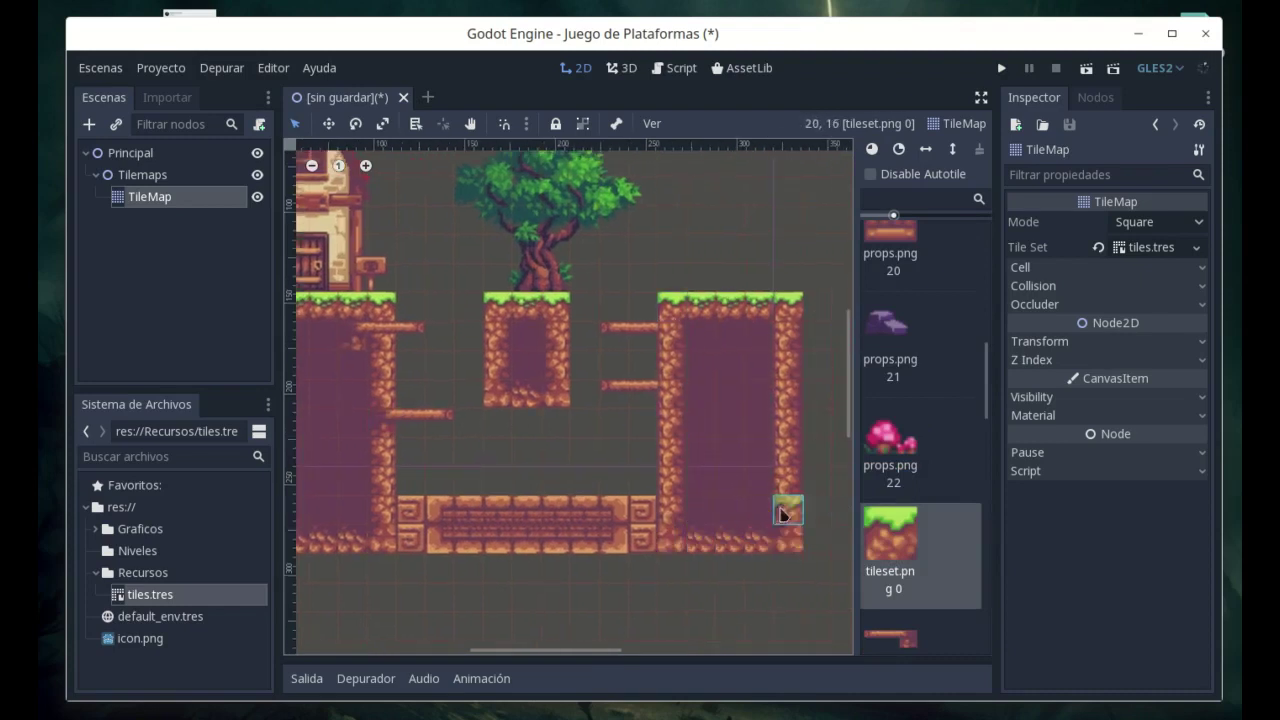
pyautogui.scroll(1, 783, 515)
pyautogui.hscroll(-1, 783, 515)
pyautogui.scroll(-5, 890, 450)
pyautogui.click(890, 360)
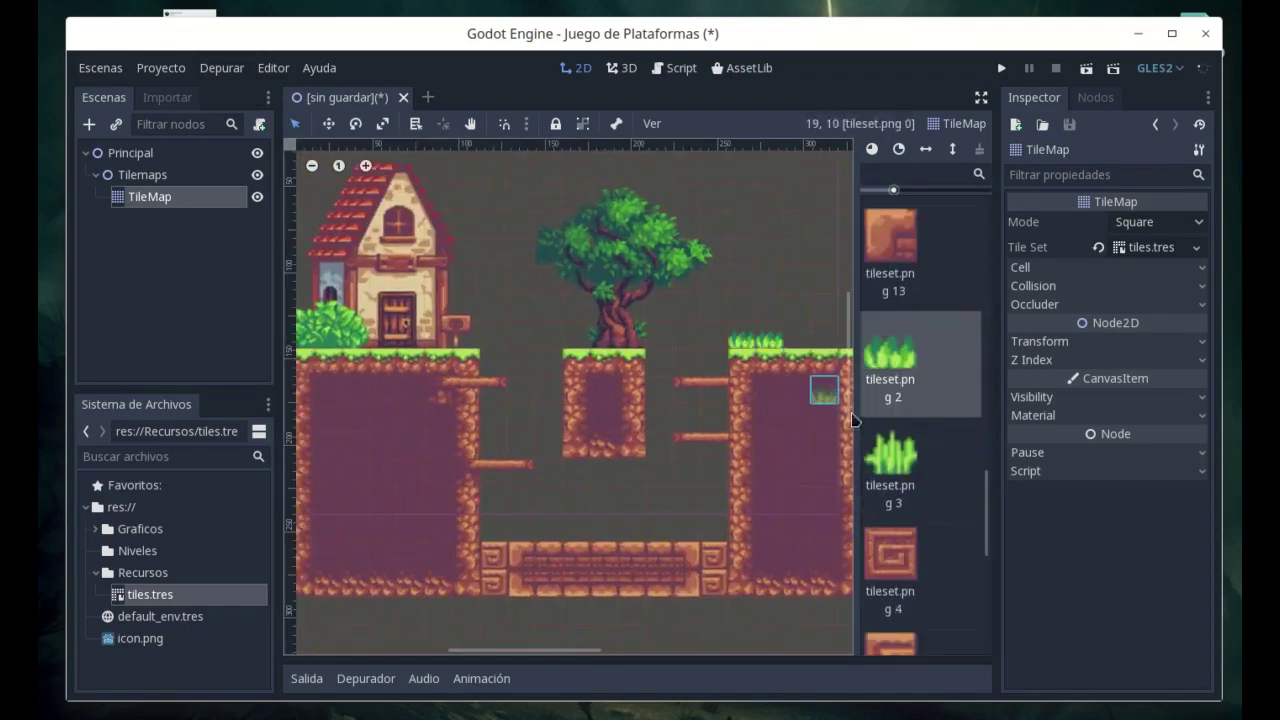
# Place purple rocks from props.png tile 21 beside the house and tree
pyautogui.hscroll(2, 752, 309)
pyautogui.scroll(-2, 890, 480)
pyautogui.scroll(2, 890, 520)
pyautogui.scroll(3, 890, 563)
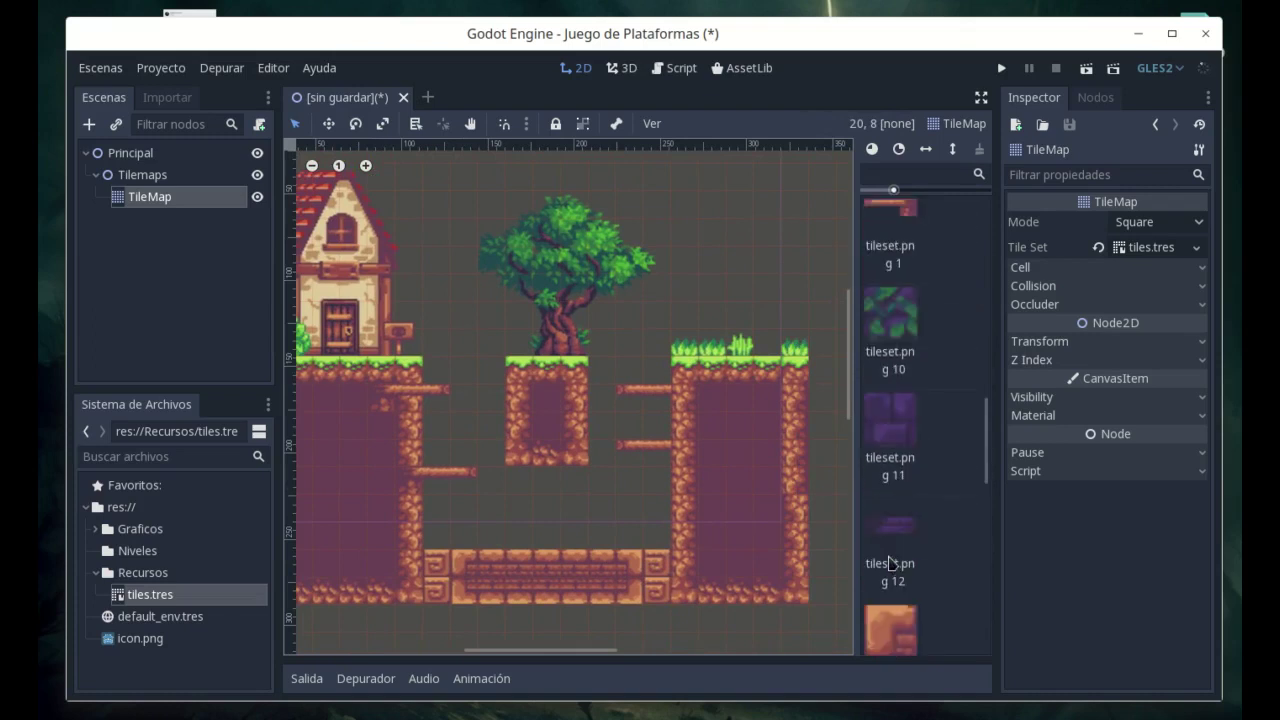
pyautogui.scroll(4, 890, 563)
pyautogui.click(890, 300)
# Open the tiles.tres tile set in the TileSet editor
pyautogui.scroll(1, 507, 410)
pyautogui.hscroll(-3, 507, 410)
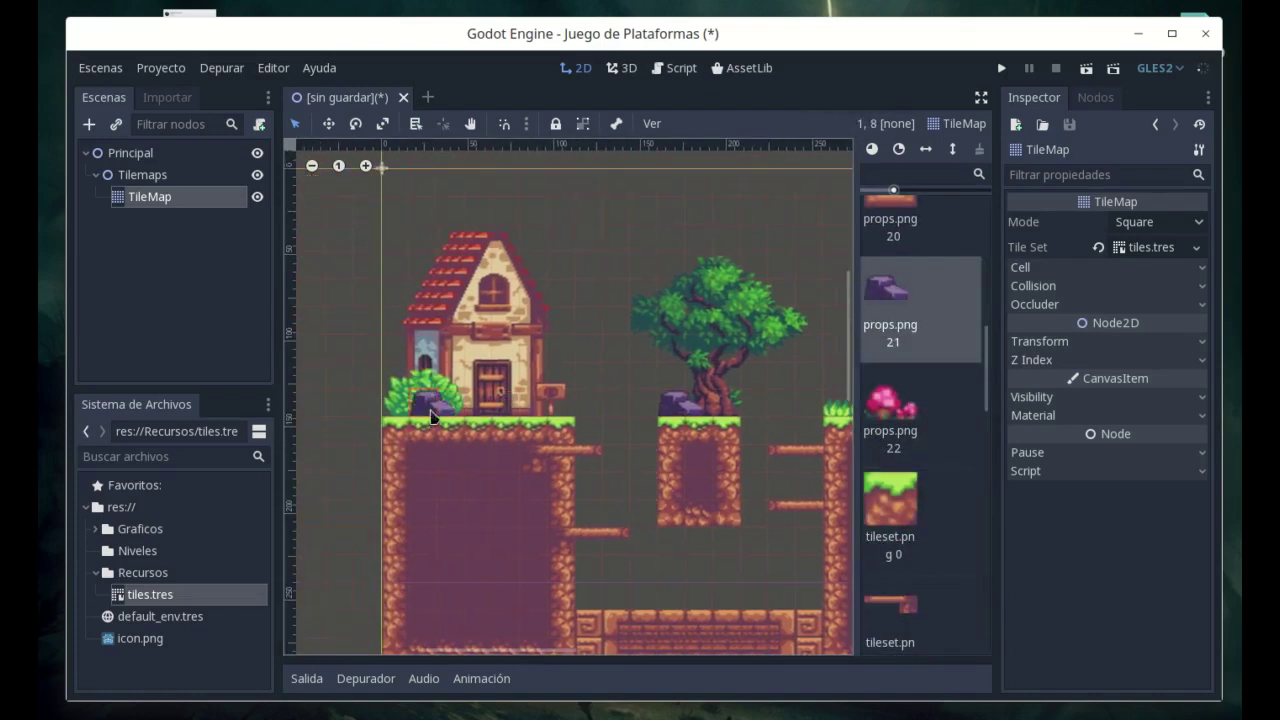
pyautogui.scroll(-2, 431, 416)
pyautogui.hscroll(1, 480, 423)
pyautogui.click(1140, 247)
# Add a new single tile region to tiles.tres with a 16×16 snap step, then reselect the TileMap
pyautogui.moveTo(624, 486); pyautogui.dragTo(624, 250)
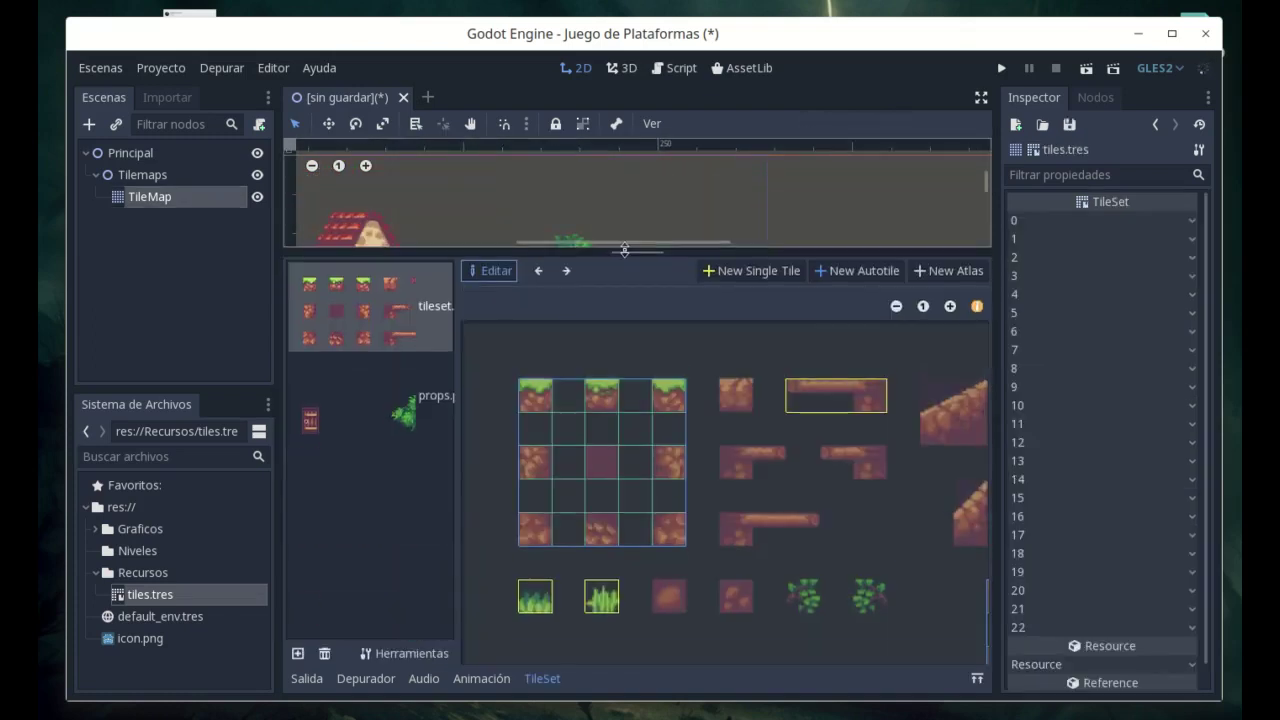
pyautogui.click(750, 270)
pyautogui.scroll(-3, 630, 552)
pyautogui.scroll(-3, 662, 531)
pyautogui.moveTo(538, 548); pyautogui.dragTo(600, 425)
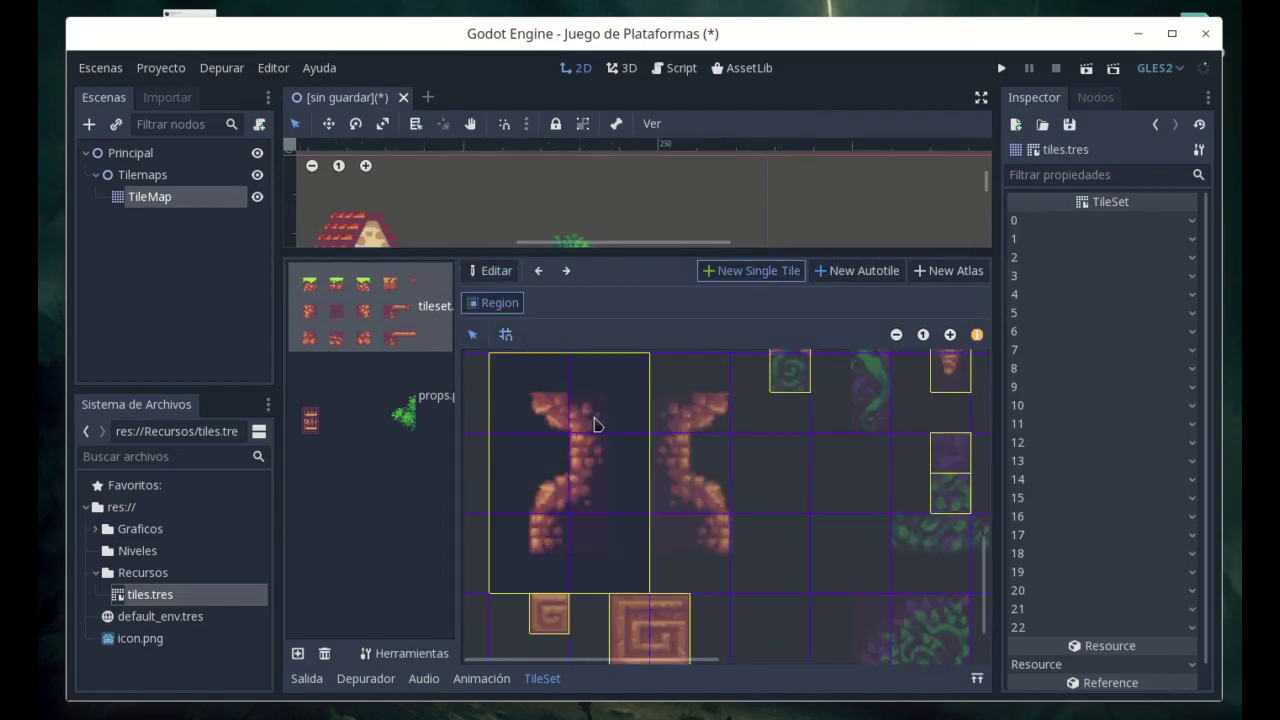
pyautogui.click(1092, 245)
pyautogui.write('16')
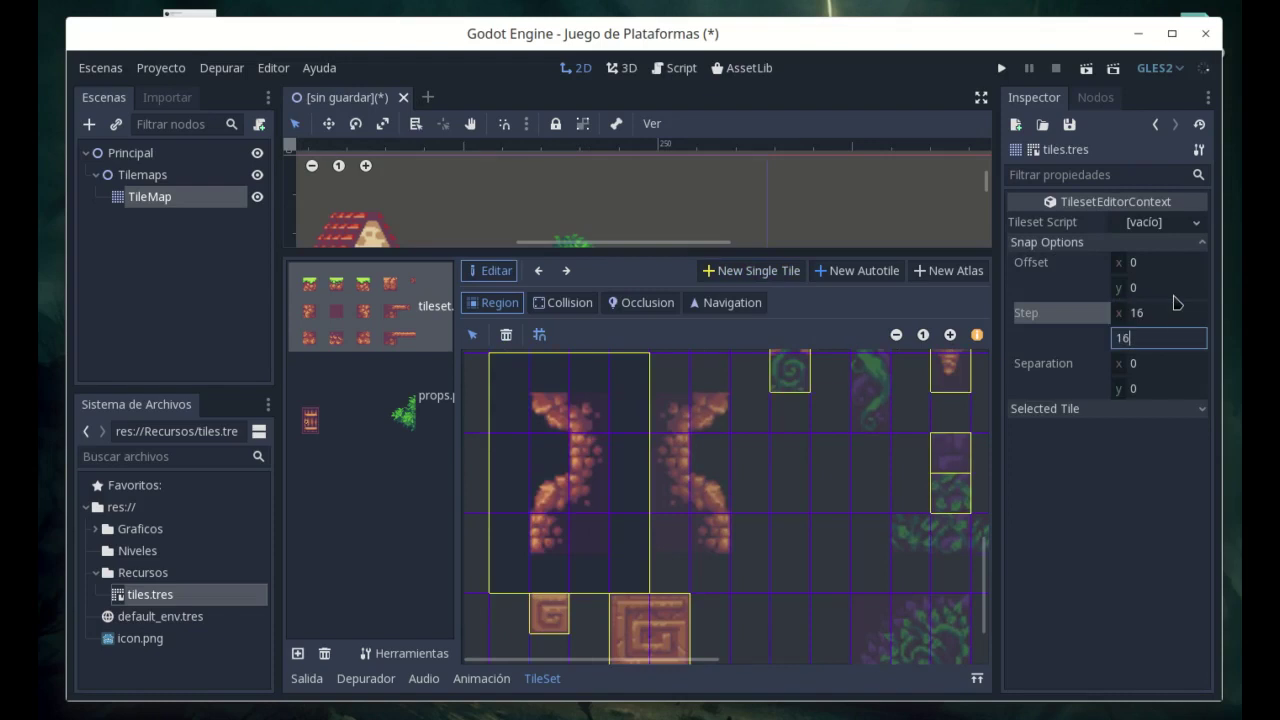
pyautogui.press('Return')
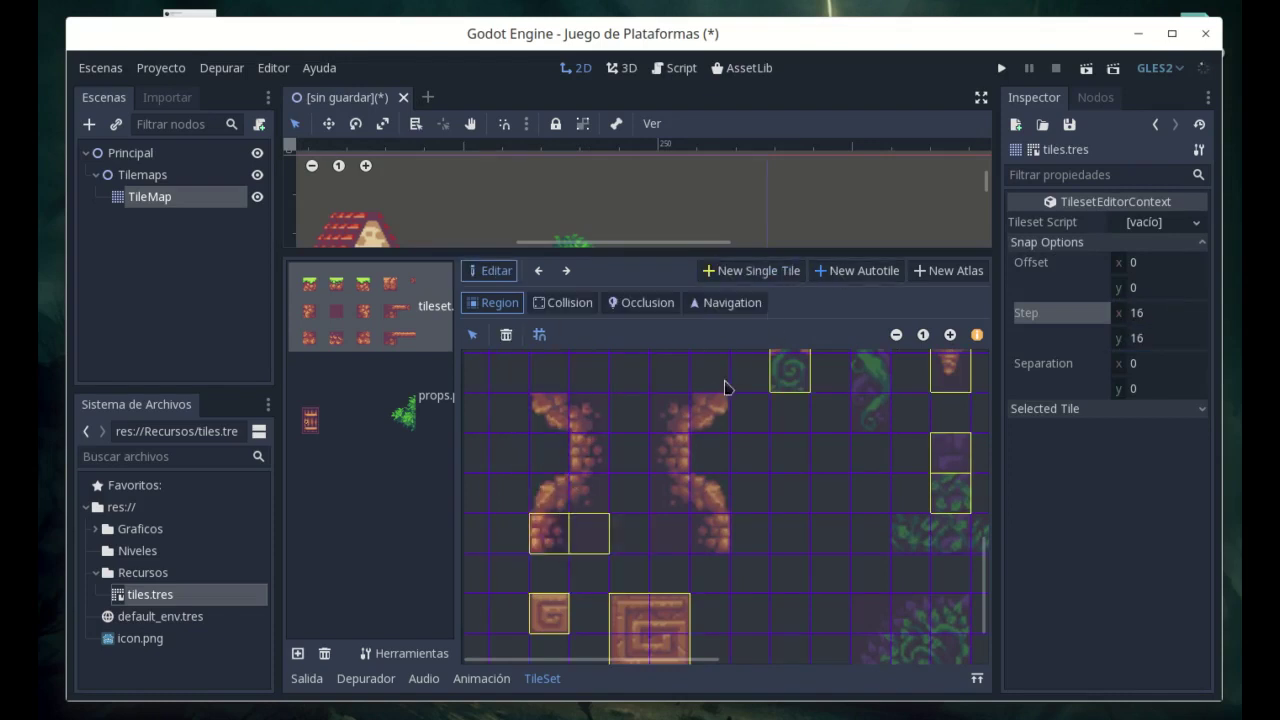
pyautogui.click(150, 196)
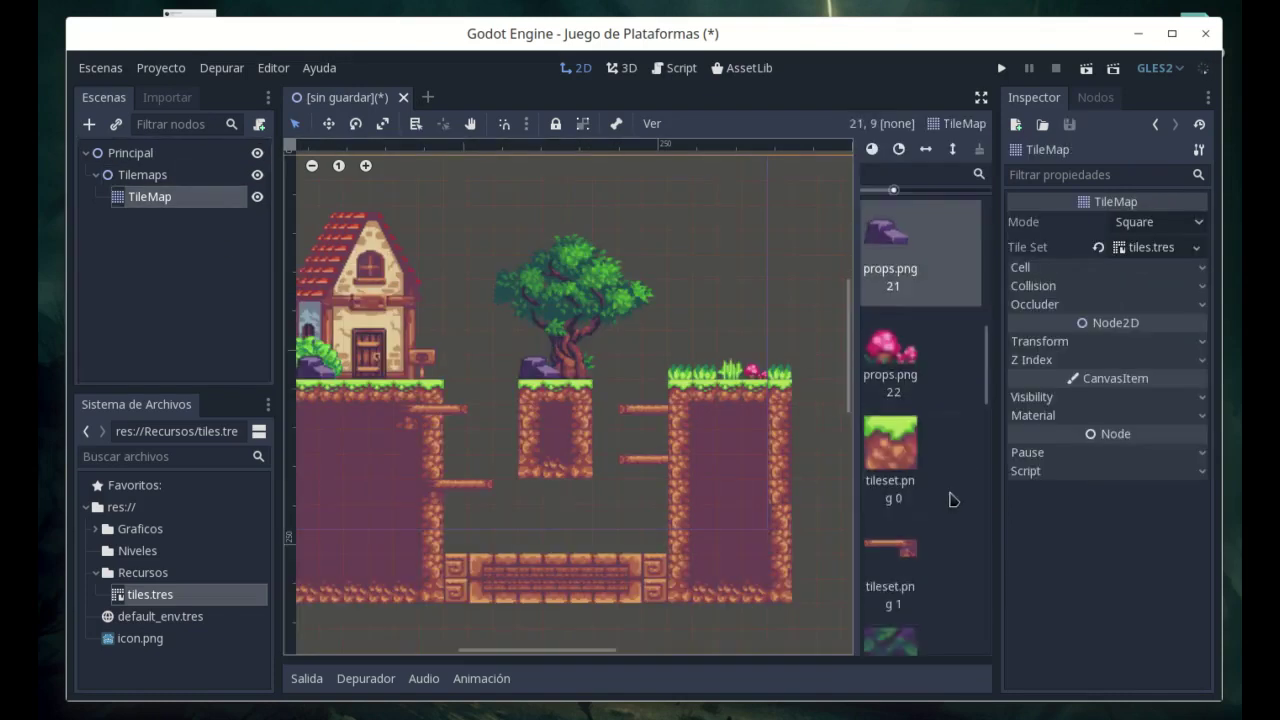
# Paint the dark tiles and dark doorway column inside the middle pillar
pyautogui.scroll(-3, 951, 500)
pyautogui.click(890, 400)
pyautogui.click(530, 490)
pyautogui.scroll(2, 923, 450)
pyautogui.click(923, 509)
pyautogui.moveTo(555, 490); pyautogui.dragTo(554, 537)
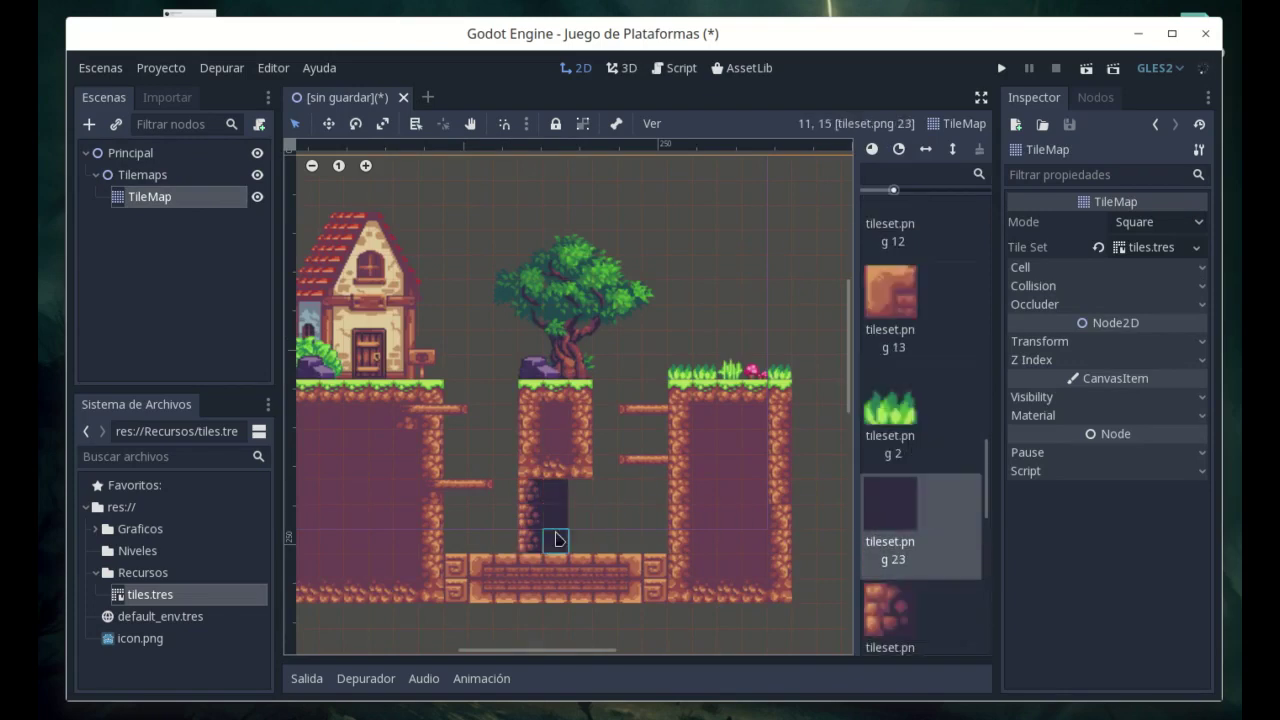
# Add spiral emblem tile 8 and rocky edge tiles around the doorway
pyautogui.scroll(-1, 923, 450)
pyautogui.click(900, 510)
pyautogui.scroll(-5, 920, 400)
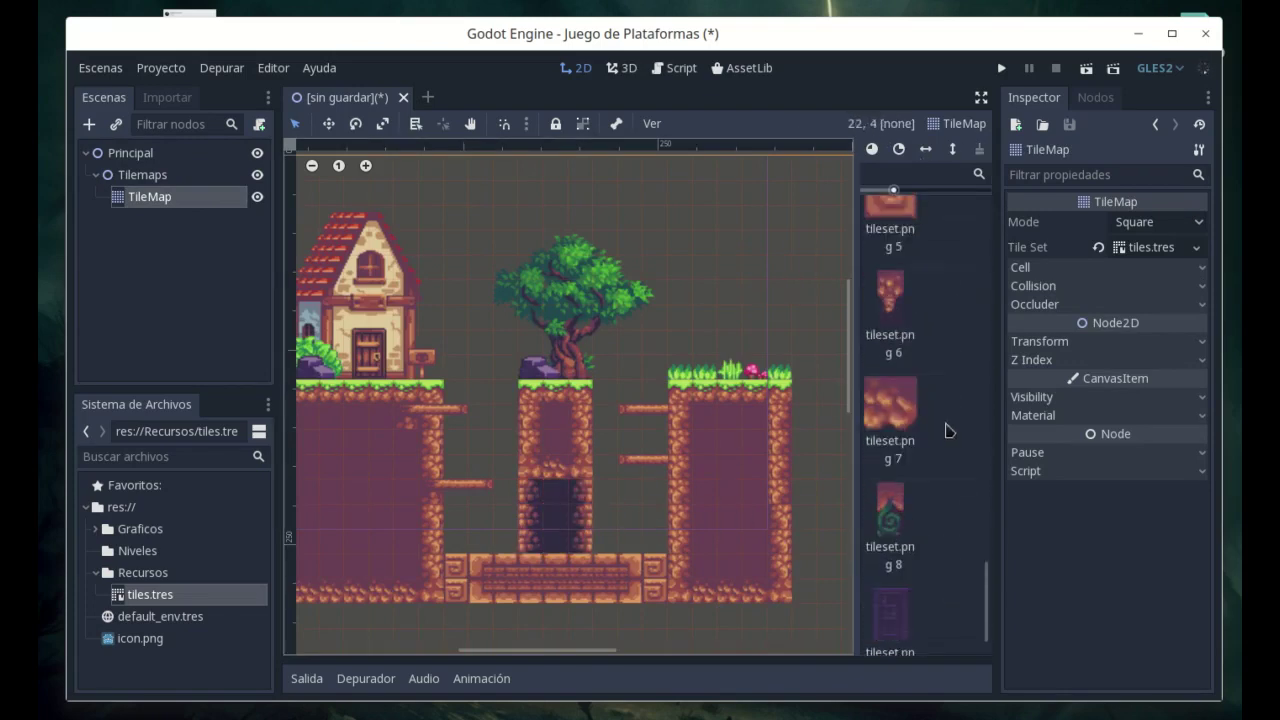
pyautogui.click(897, 509)
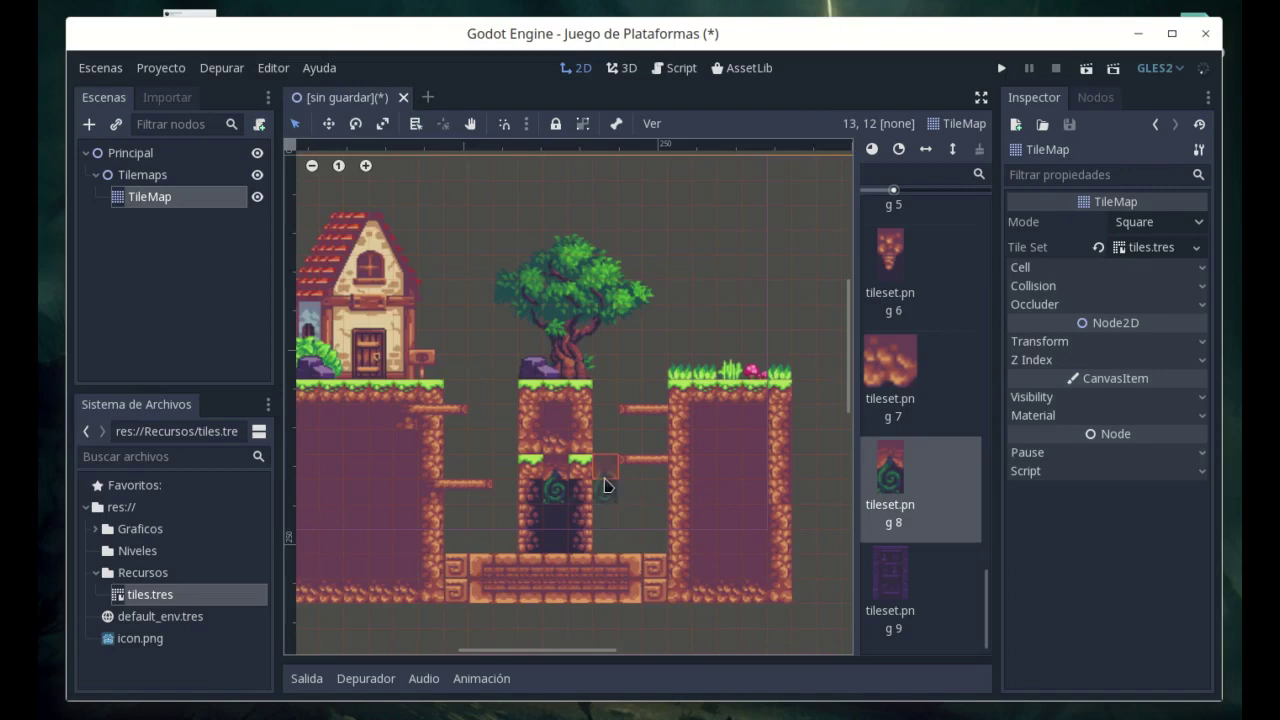
pyautogui.scroll(4, 604, 486)
pyautogui.scroll(2, 914, 534)
pyautogui.click(895, 580)
pyautogui.scroll(-1, 895, 580)
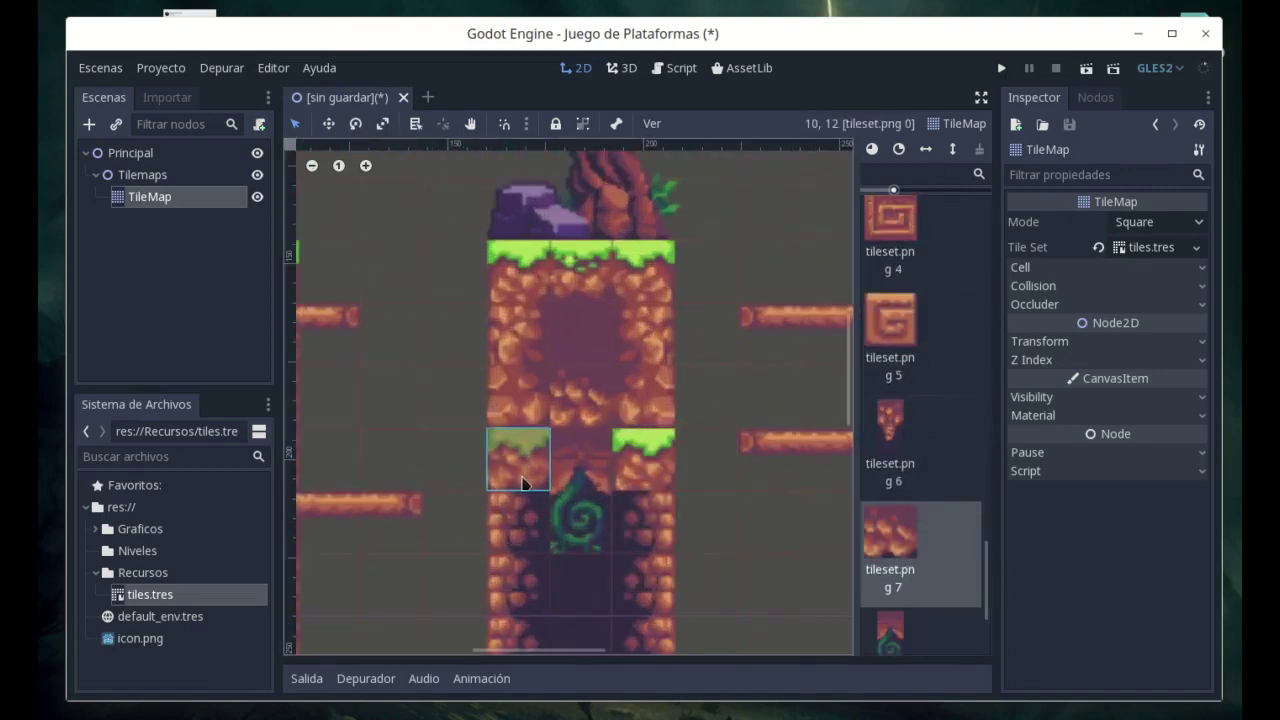
pyautogui.scroll(-3, 775, 440)
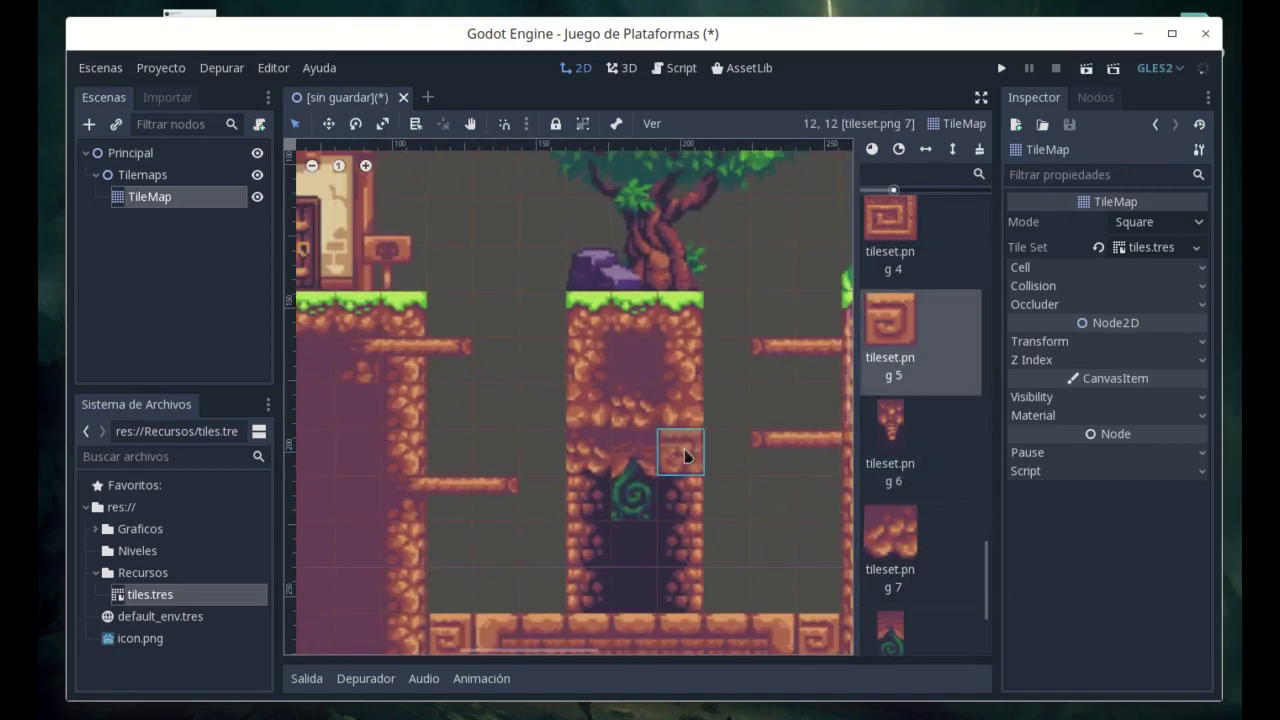
pyautogui.scroll(-2, 656, 418)
pyautogui.scroll(-1, 746, 414)
pyautogui.scroll(-1, 746, 414)
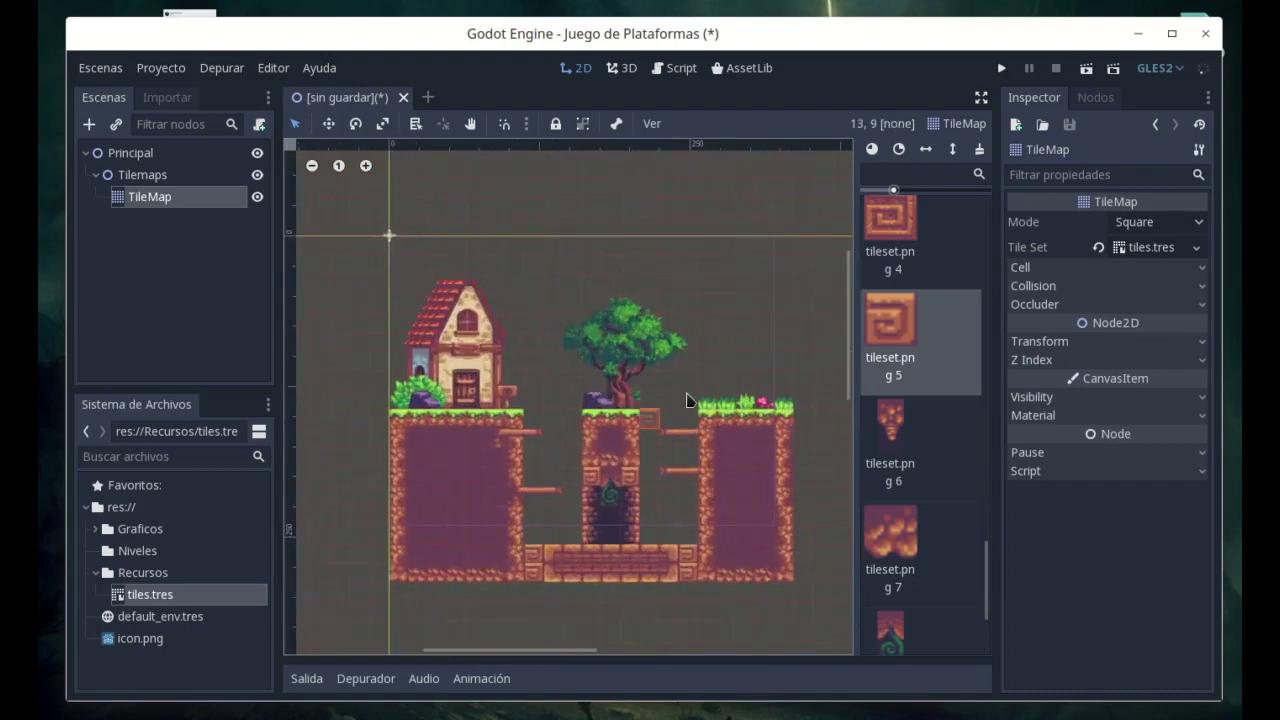
pyautogui.scroll(-3, 899, 420)
pyautogui.scroll(-3, 899, 420)
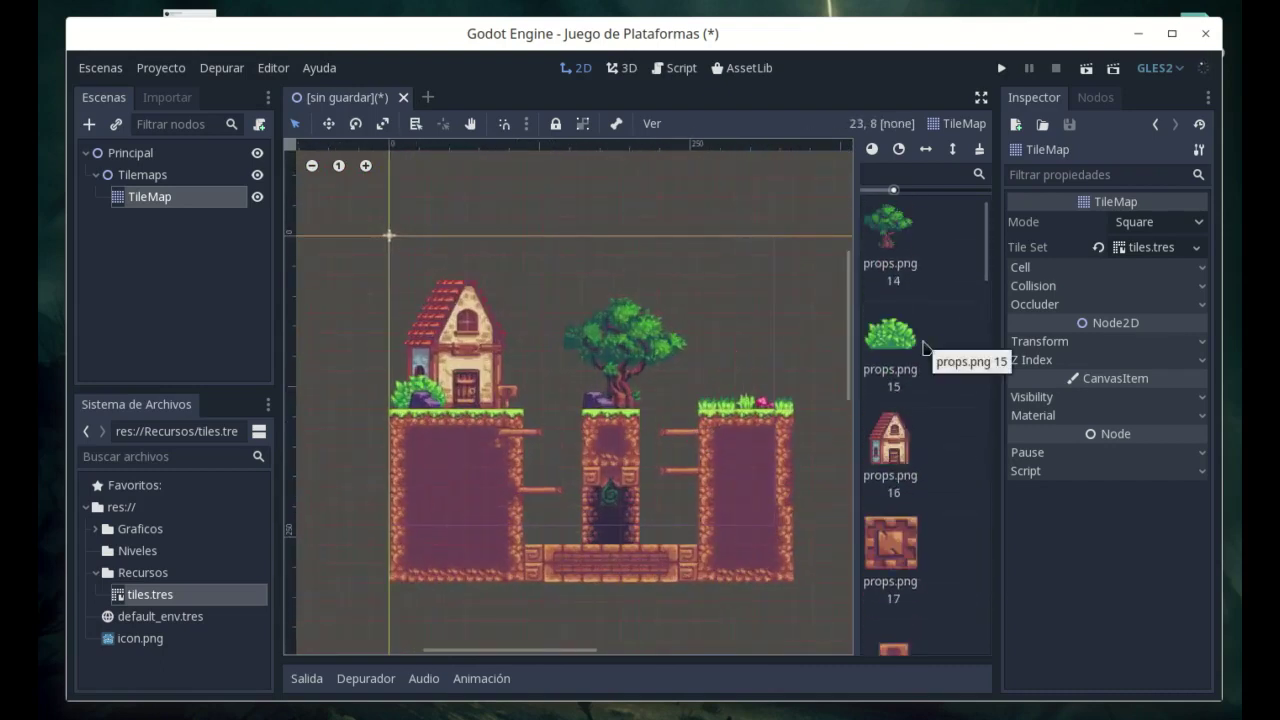
# Save the scene as res://Niveles/Principal.tscn
pyautogui.hotkey('ctrl', 's')
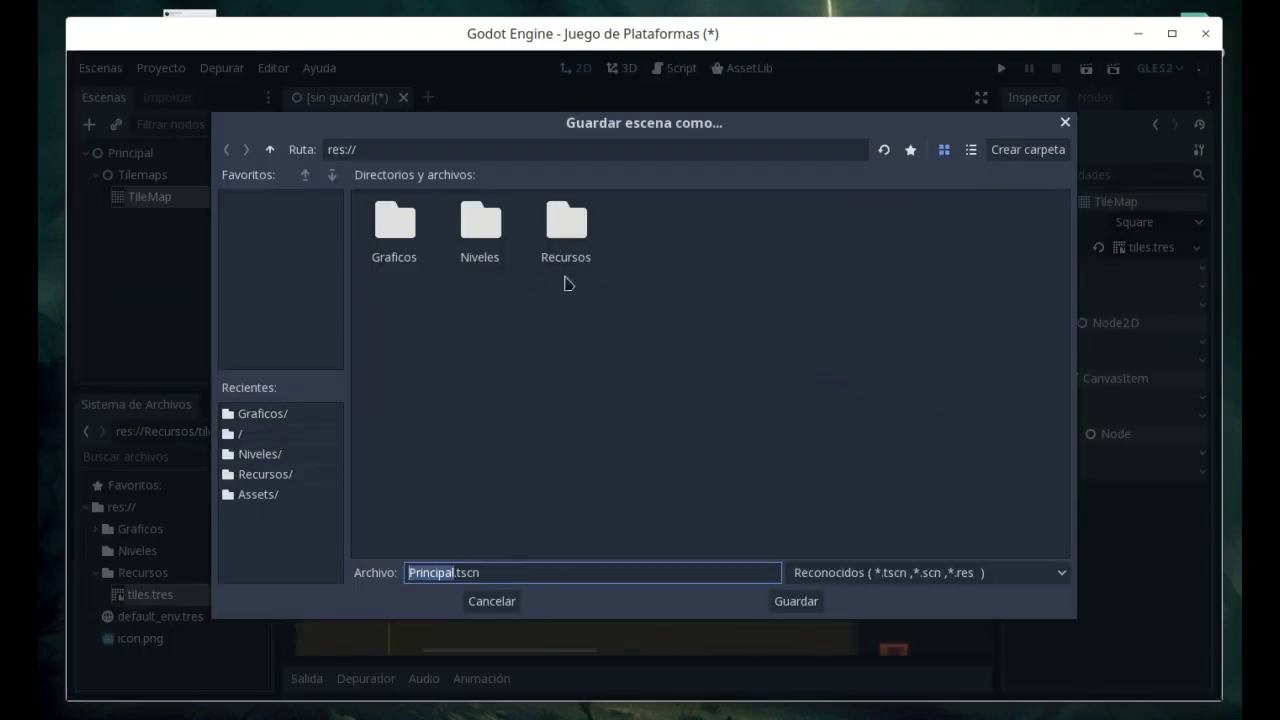
pyautogui.click(492, 601)
pyautogui.click(101, 67)
pyautogui.click(190, 170)
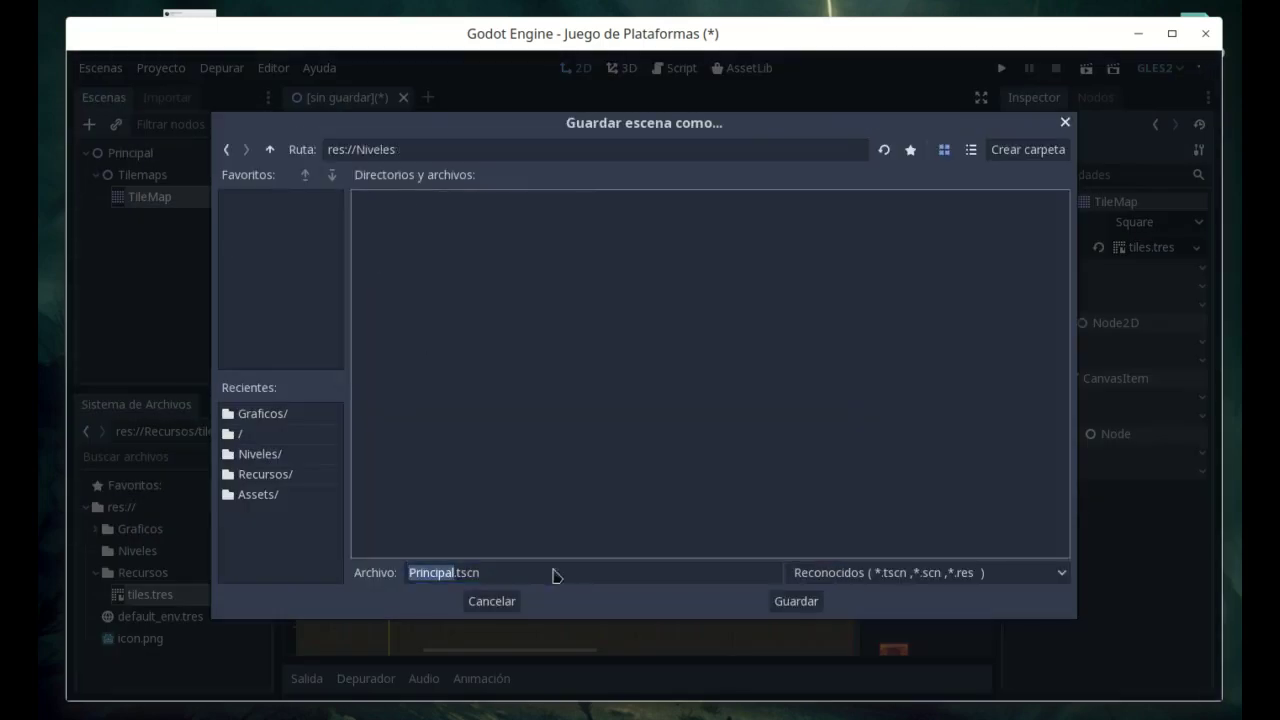
pyautogui.press('Return')
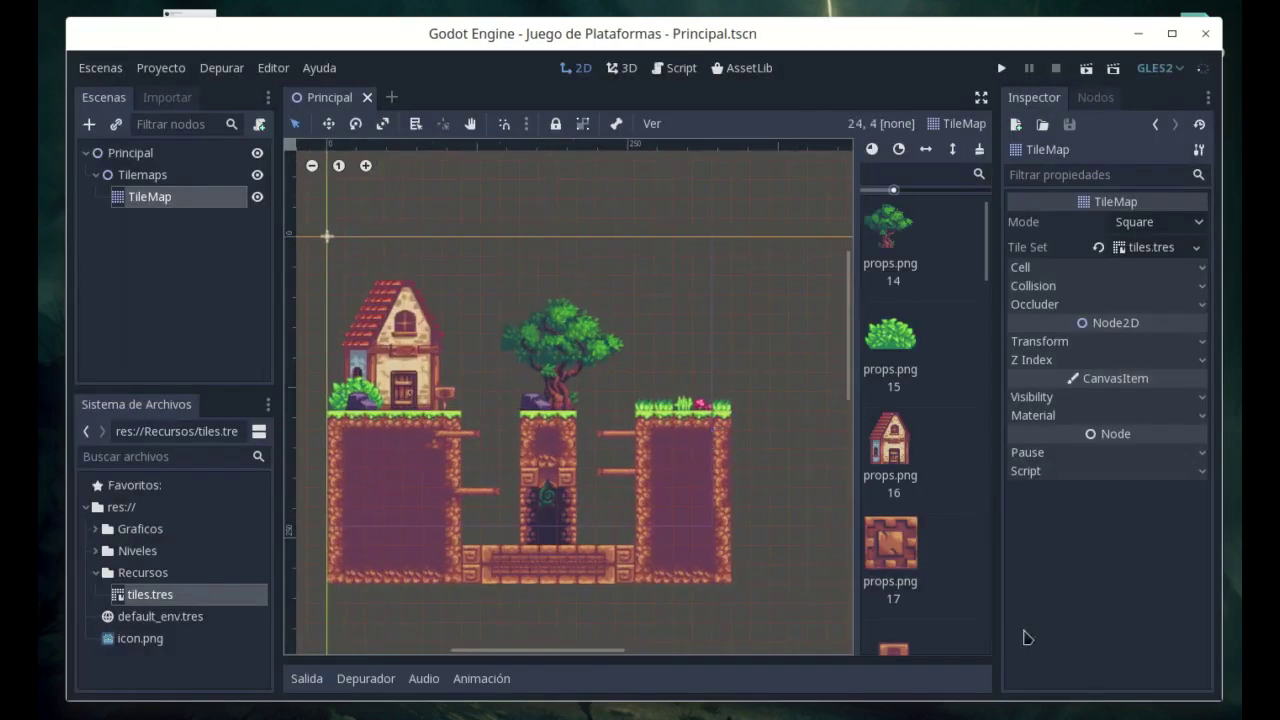